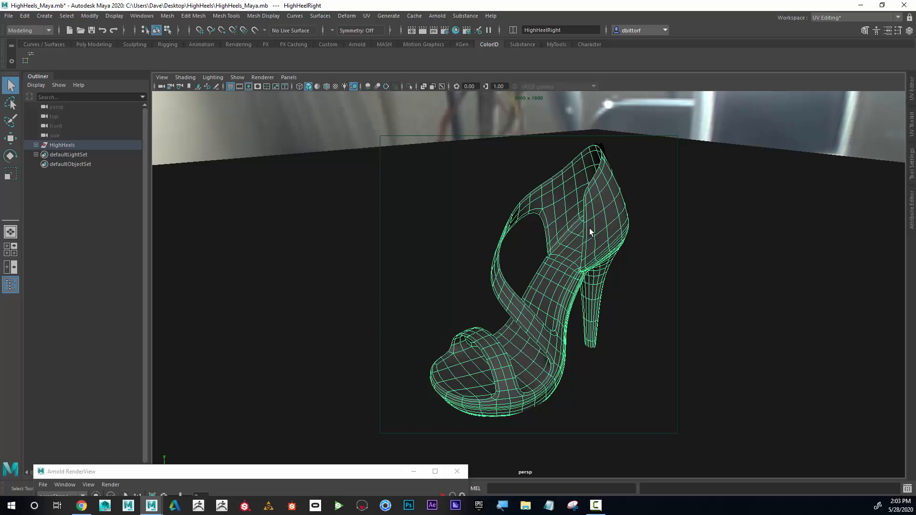
Step: Display the shoe's textures in the viewport, deselect the shoe mesh and turn off the resolution gate
key("6")
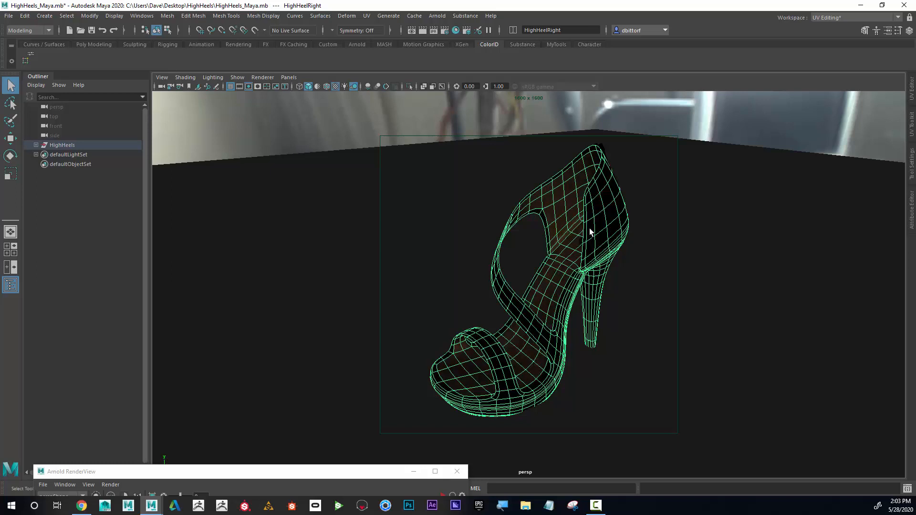
left_click(633, 186)
left_click_drag(634, 186, 544, 235, "alt")
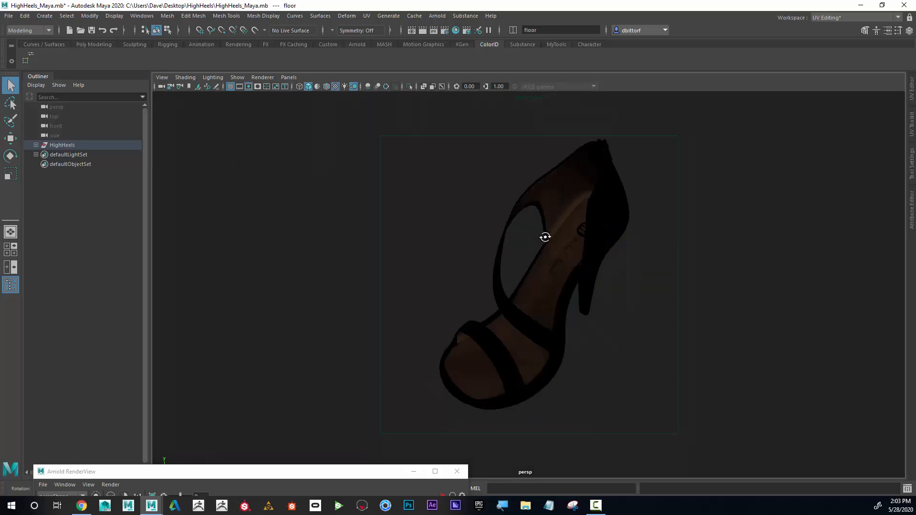
right_click_drag(544, 235, 675, 217, "alt")
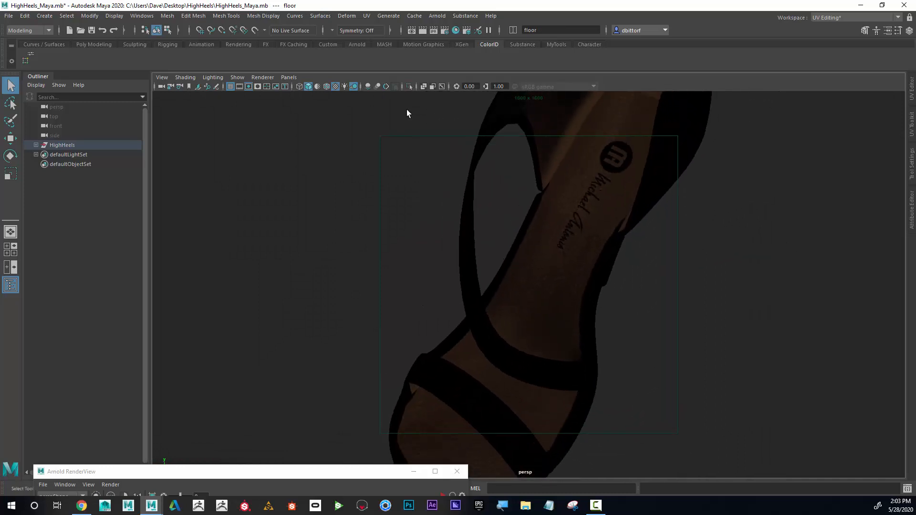
left_click(247, 88)
Step: Examine the textured, lit shoe from the front, the heel side and above, including the zipper stitching and insole logo
left_click_drag(514, 288, 465, 288, "alt")
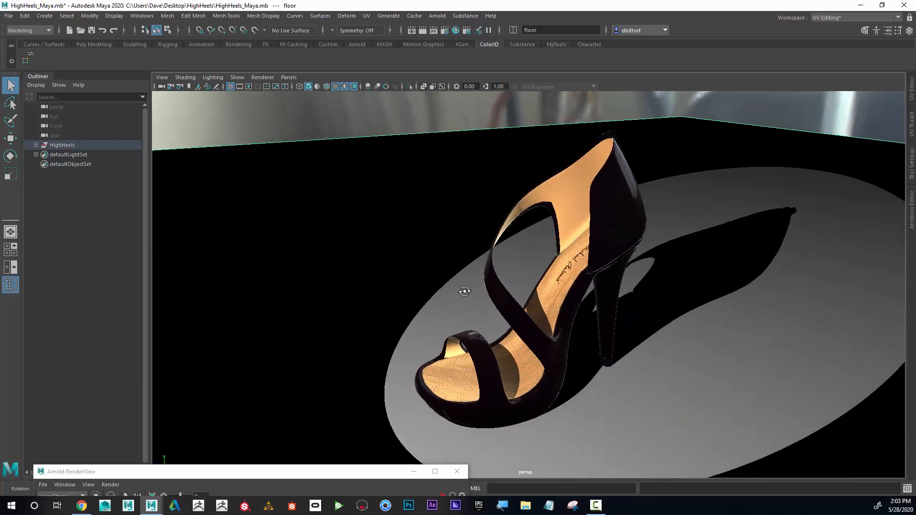
right_click_drag(464, 288, 533, 295, "alt")
left_click_drag(533, 295, 476, 265, "alt")
right_click_drag(476, 266, 579, 279, "alt")
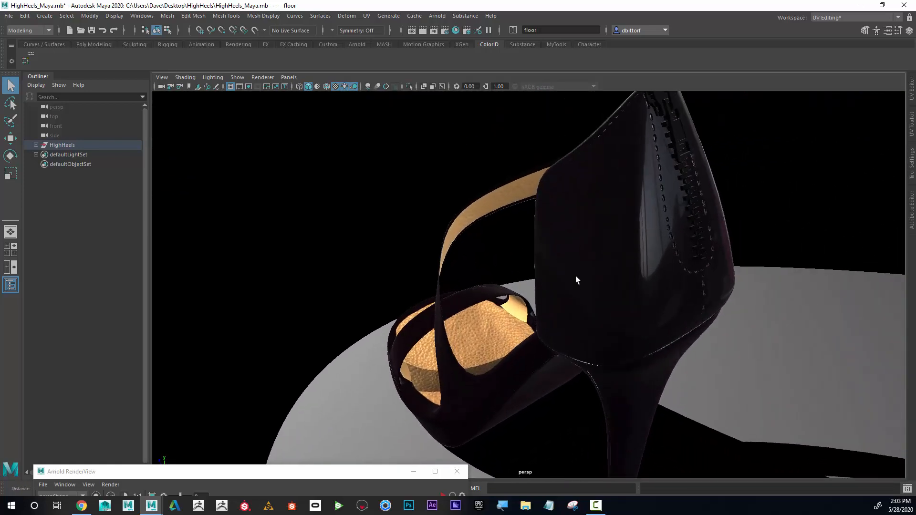
left_click_drag(626, 245, 555, 245, "alt")
right_click_drag(554, 246, 539, 222, "alt")
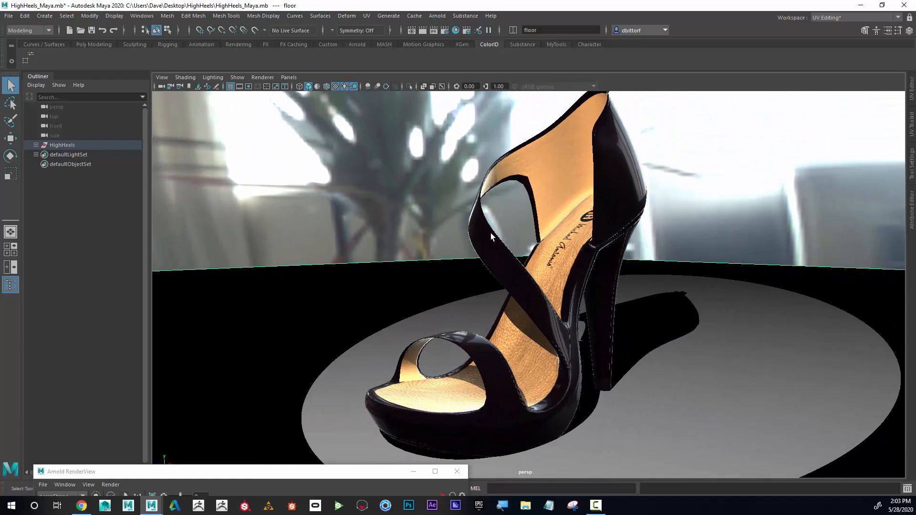
left_click_drag(537, 305, 521, 335, "alt")
left_click_drag(524, 296, 542, 283, "alt")
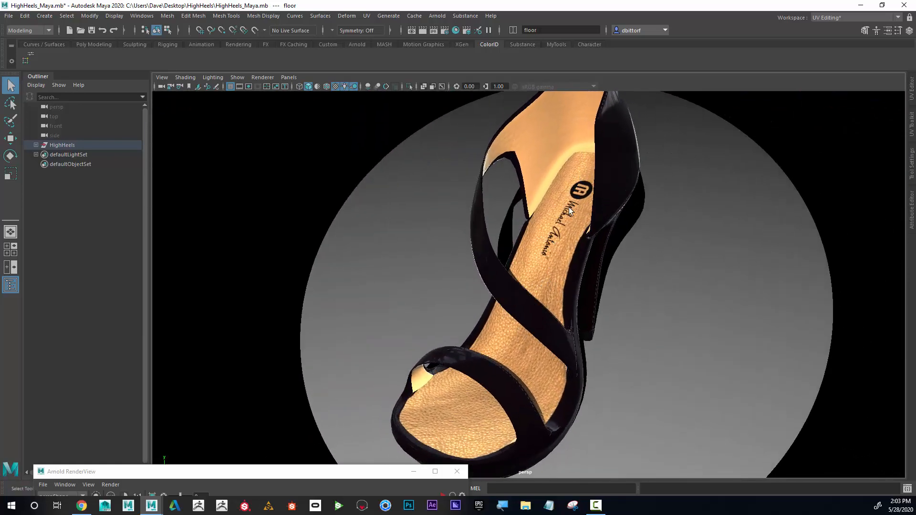
left_click_drag(571, 212, 611, 217, "alt")
Step: View the existing Arnold render of the shoe and return to the viewport
left_click_drag(390, 466, 388, 64)
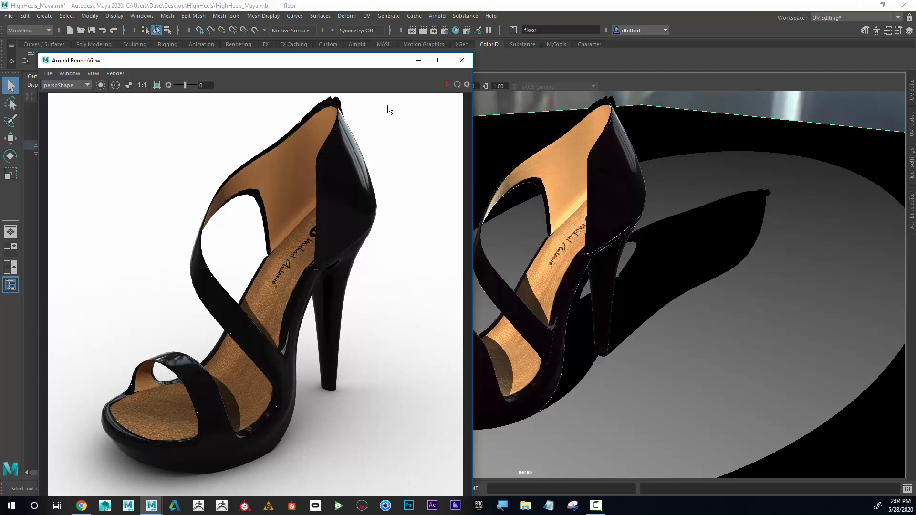
left_click_drag(375, 60, 342, 393)
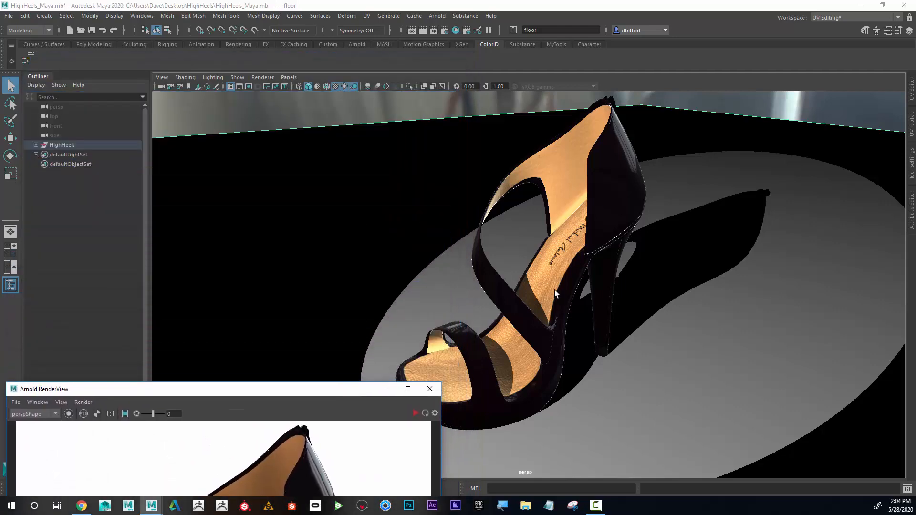
left_click_drag(555, 291, 630, 129, "alt")
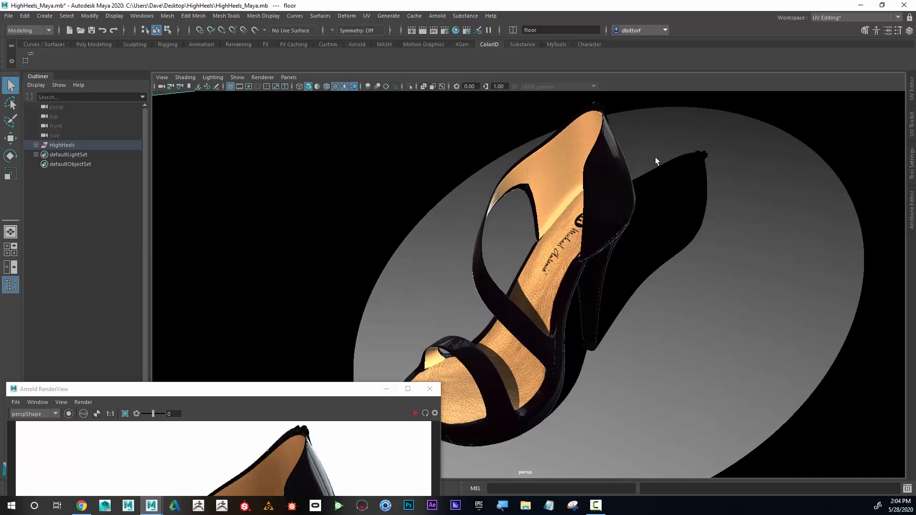
Step: Turn on the resolution gate and gate mask, framing the shoe inside the render area
left_click(249, 87)
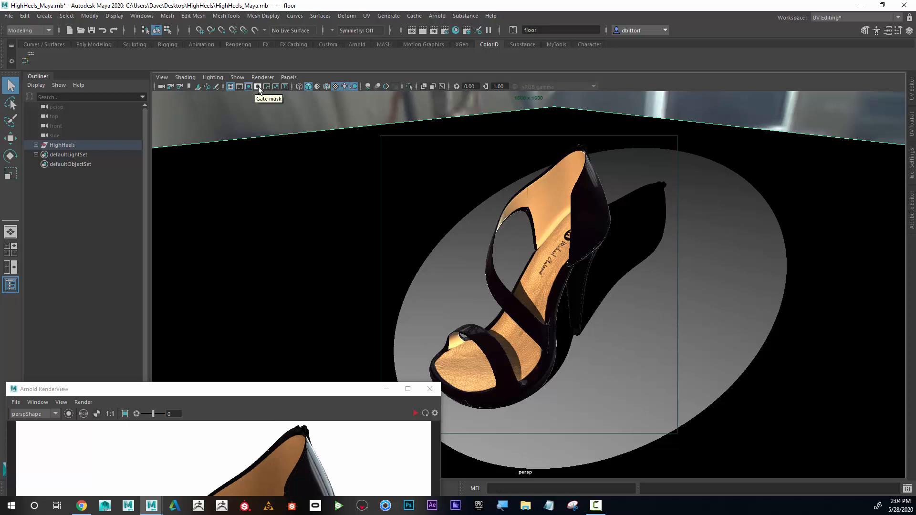
left_click(259, 87)
left_click_drag(506, 210, 579, 174, "alt")
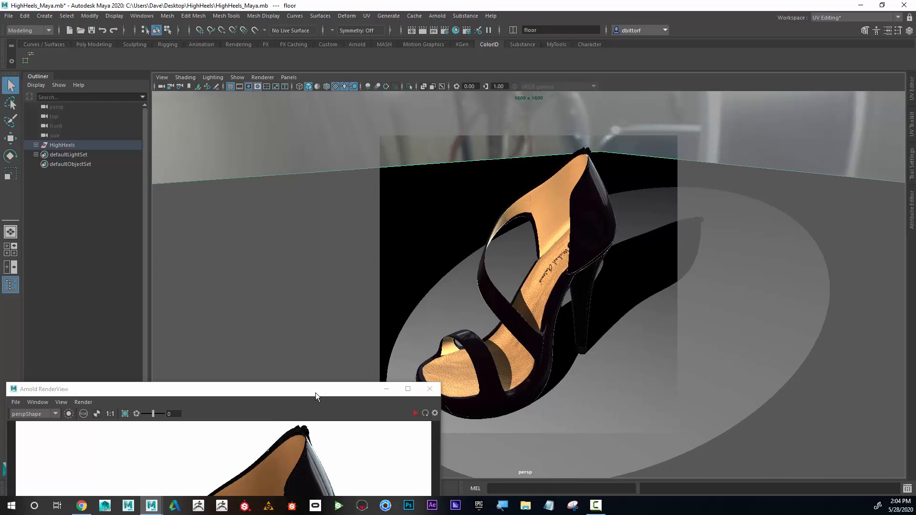
left_click_drag(316, 393, 319, 451)
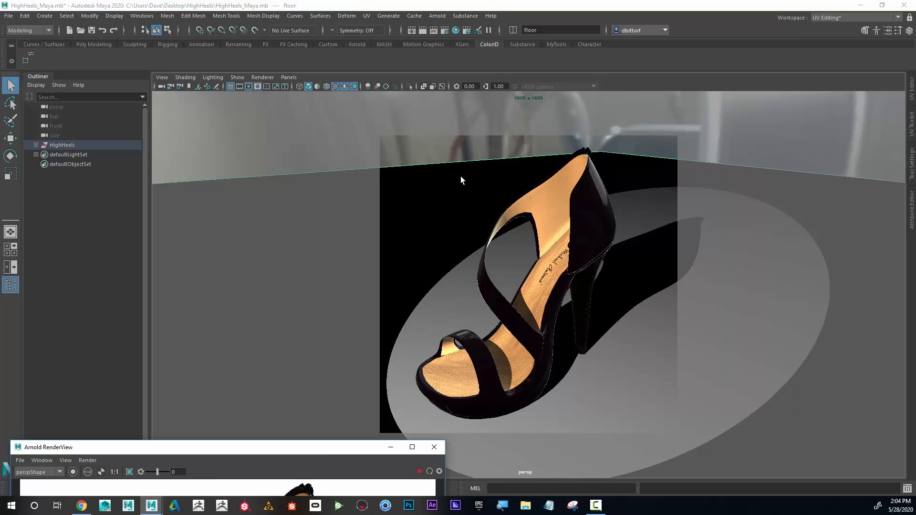
Step: Open the Arnold RenderView and start a live render of the shoe from the perspective camera
left_click(440, 17)
left_click(441, 17)
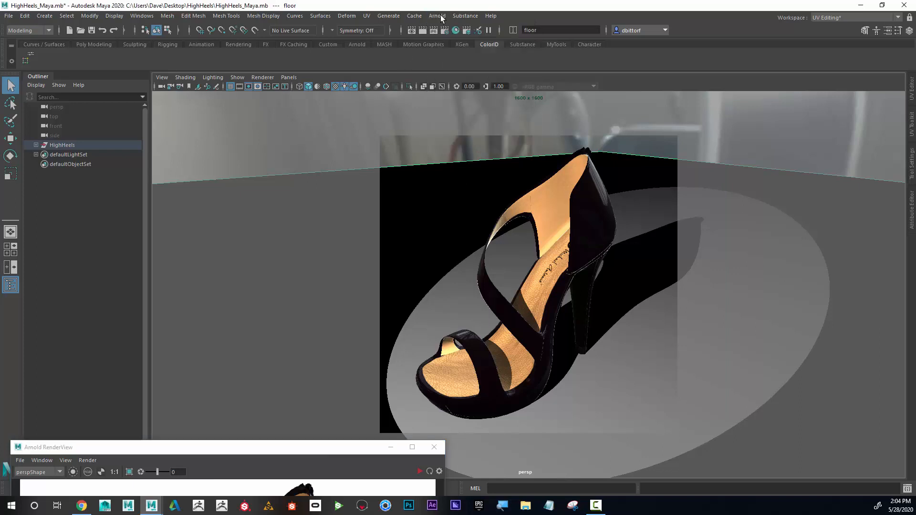
left_click(438, 16)
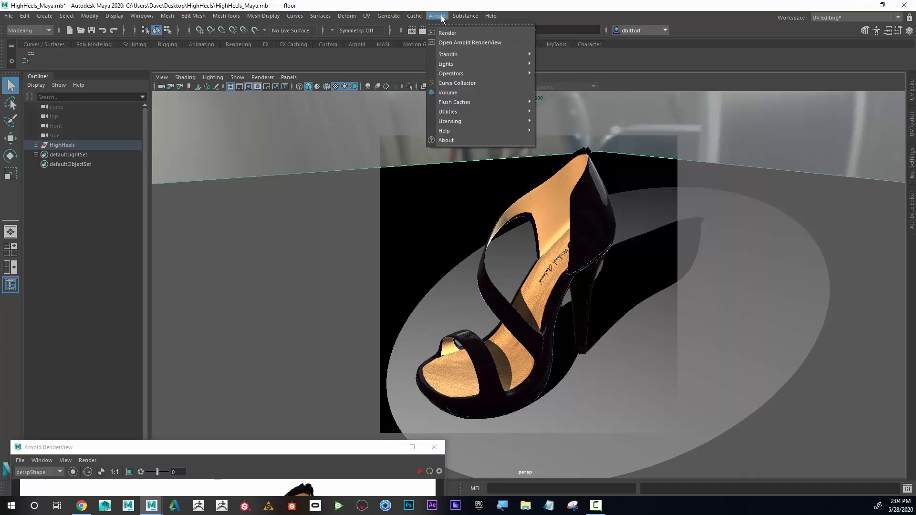
left_click(460, 43)
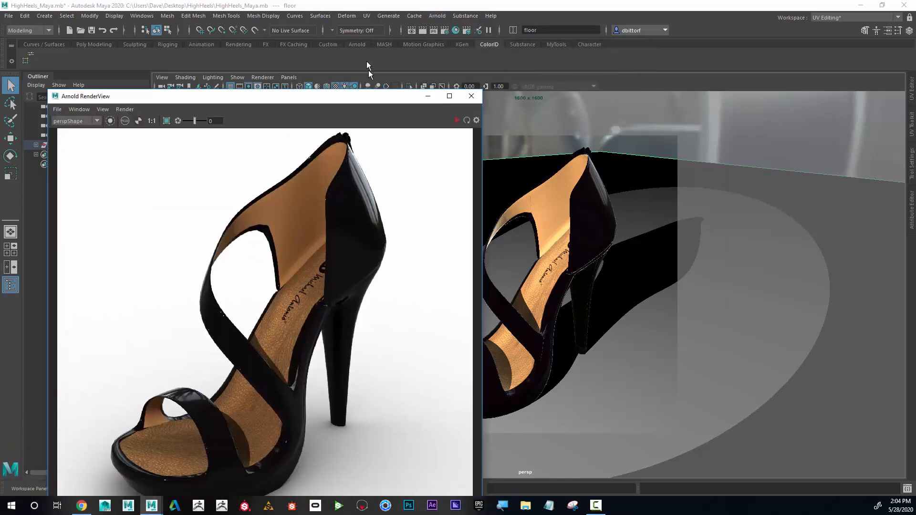
left_click_drag(367, 62, 357, 57)
left_click(442, 80)
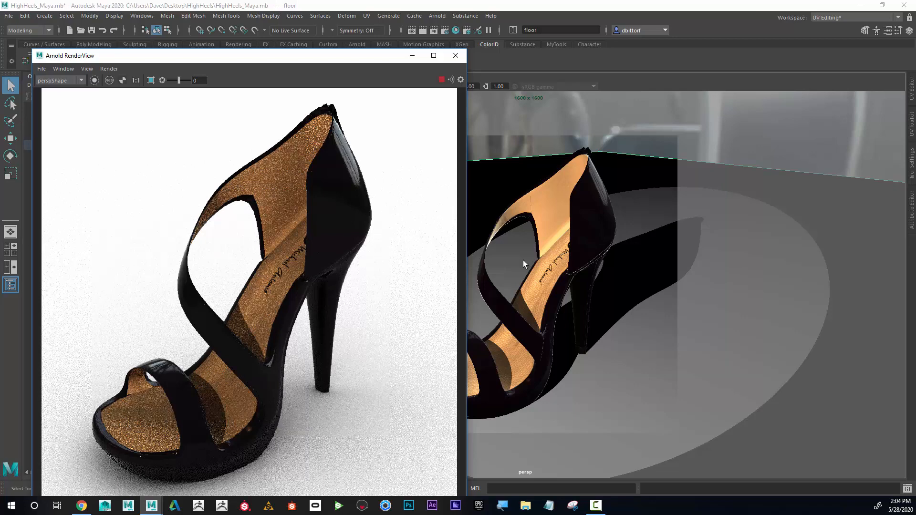
Step: Check the live render from behind the heel and from the front of the shoe, and stop rendering
left_click_drag(594, 289, 549, 309, "alt")
right_click_drag(549, 309, 568, 299, "alt")
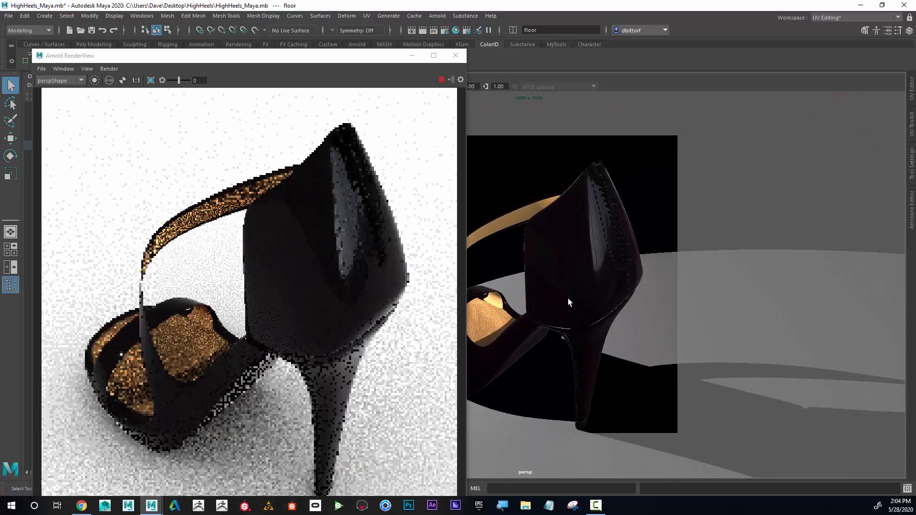
left_click_drag(528, 277, 601, 248, "alt")
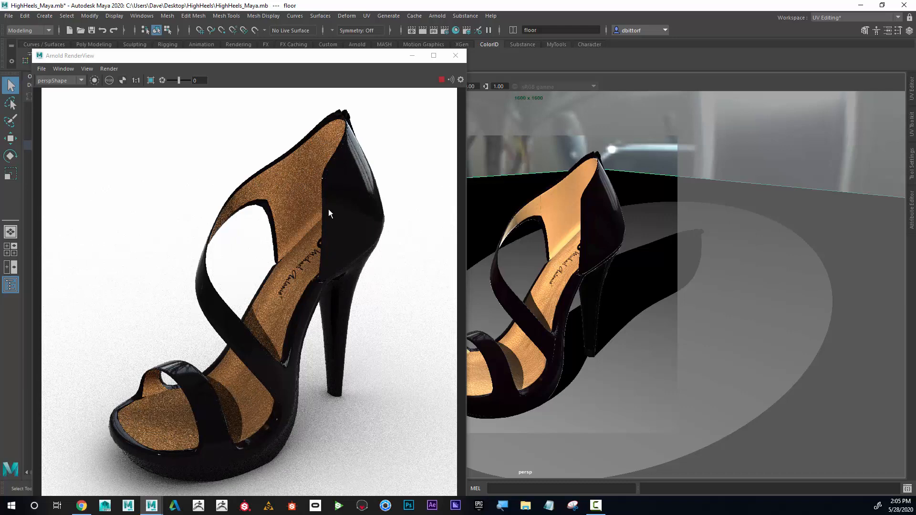
left_click_drag(367, 57, 344, 442)
left_click(420, 105)
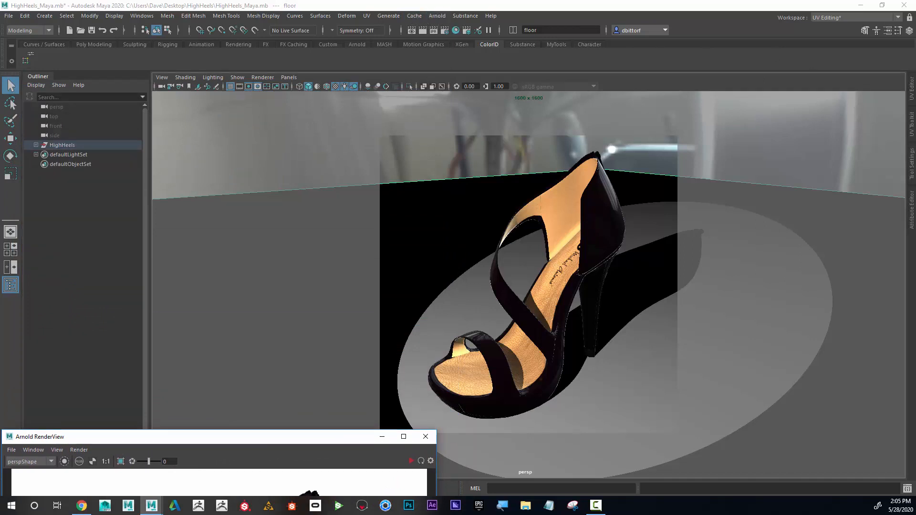
Step: Show the Attribute Editor beside the viewport and close the floating Channel Box
left_click(908, 31)
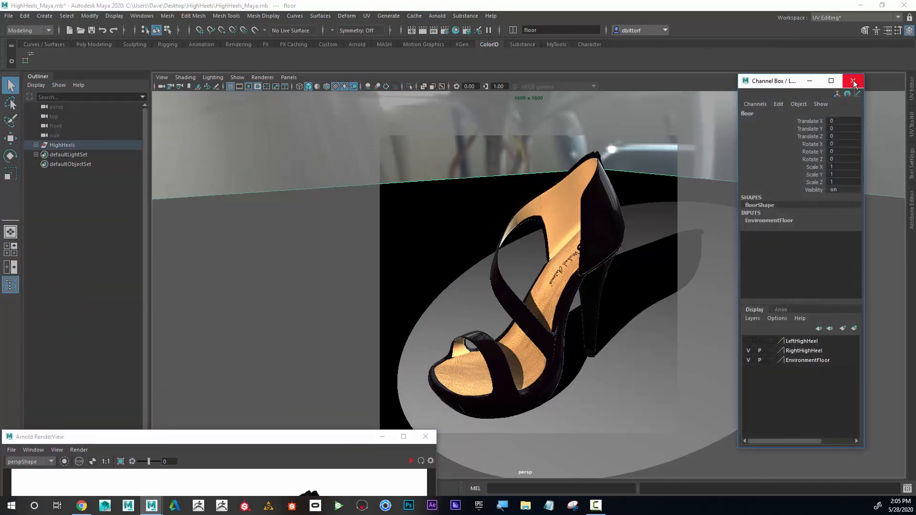
left_click(853, 81)
left_click(886, 30)
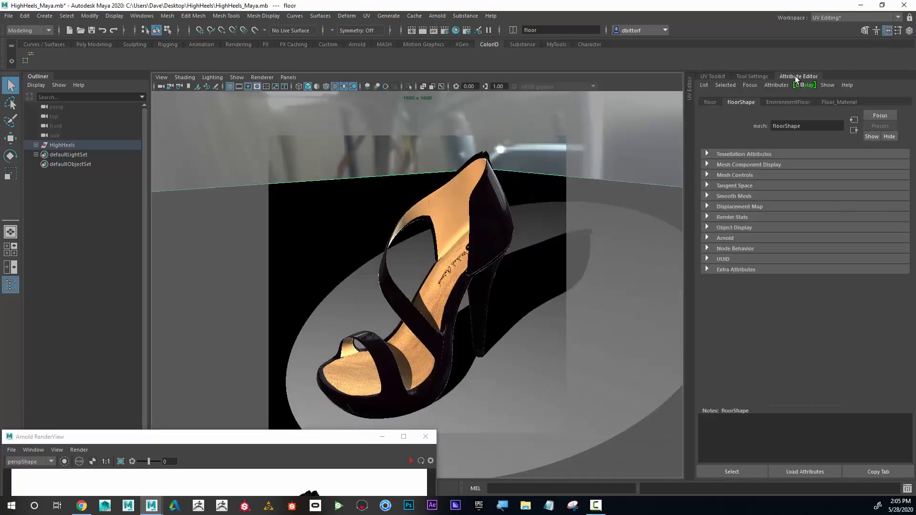
left_click(909, 30)
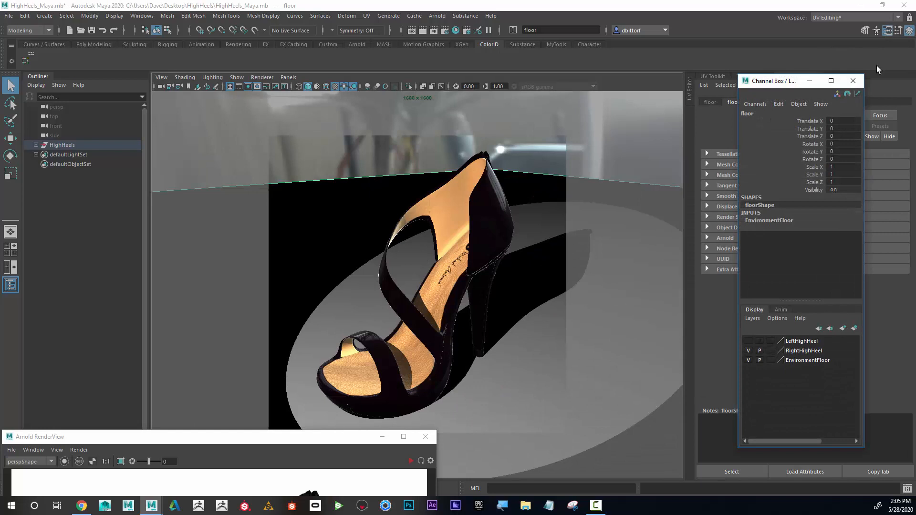
left_click(853, 81)
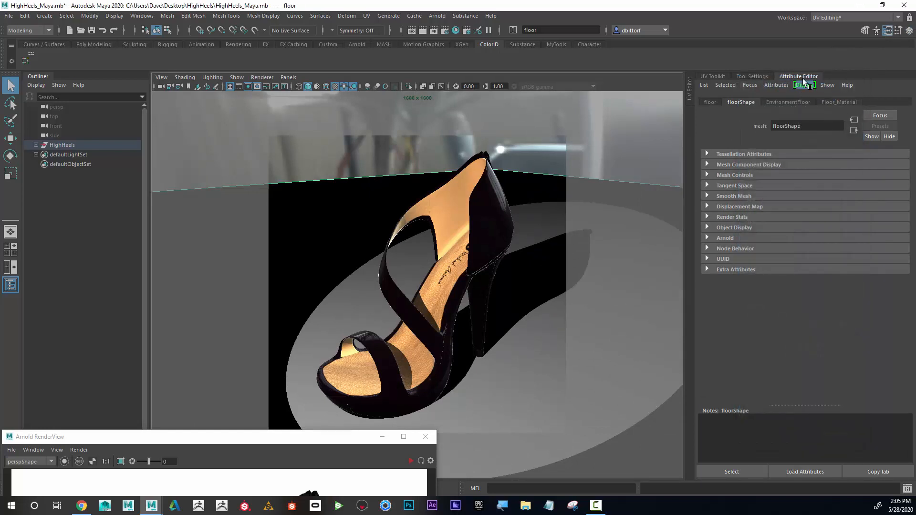
Step: Open the right shoe's material attributes and examine its base color, specular roughness and bump mapping connections
left_click(479, 213)
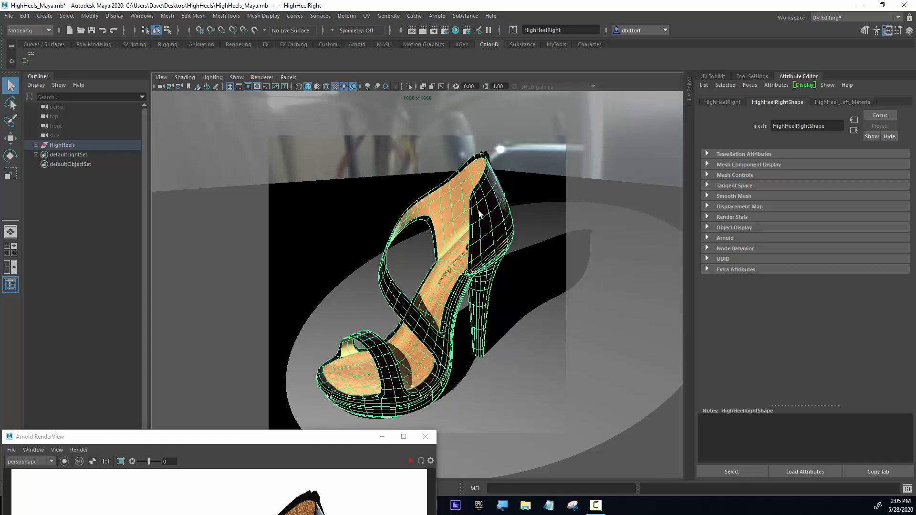
right_click_drag(479, 214, 483, 443)
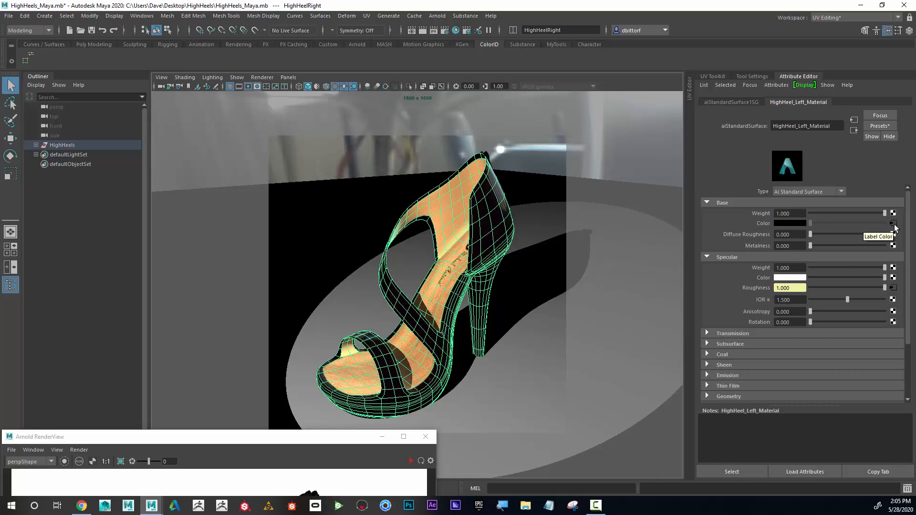
scroll(895, 239, "down", 2)
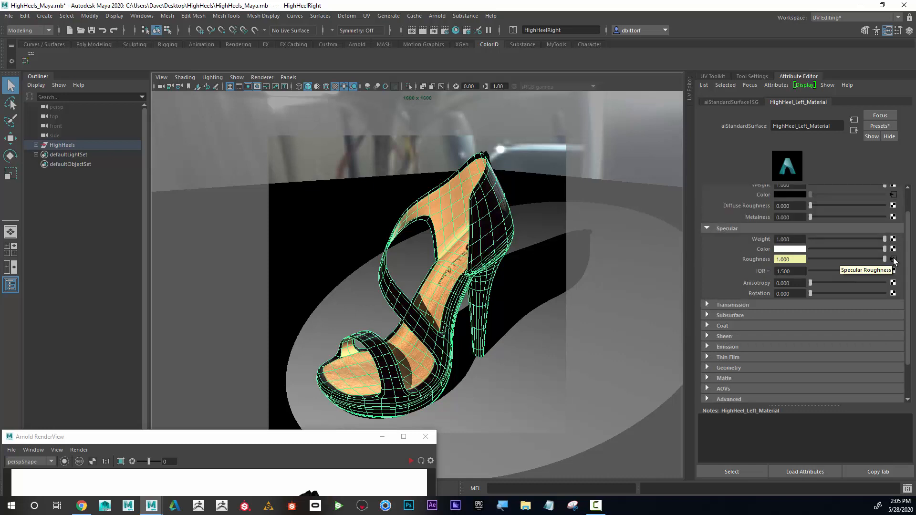
left_click(708, 368)
scroll(817, 376, "down", 2)
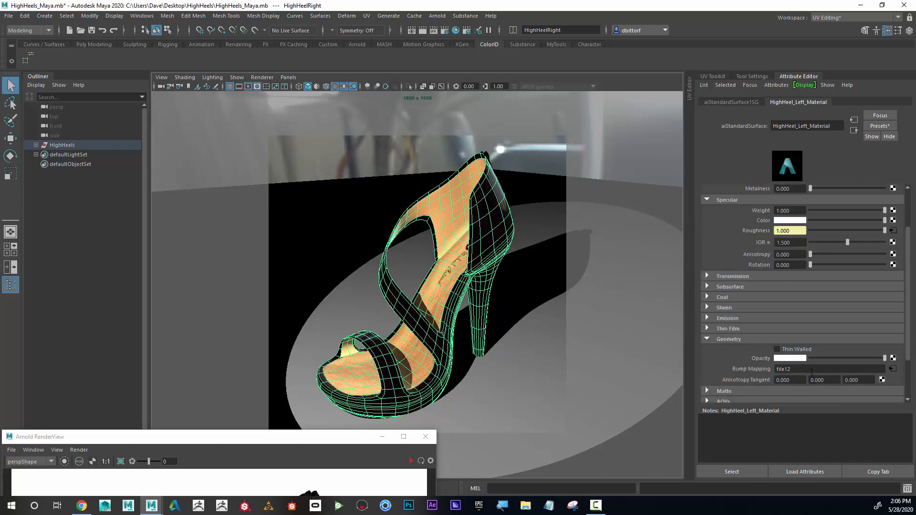
scroll(812, 372, "up", 4)
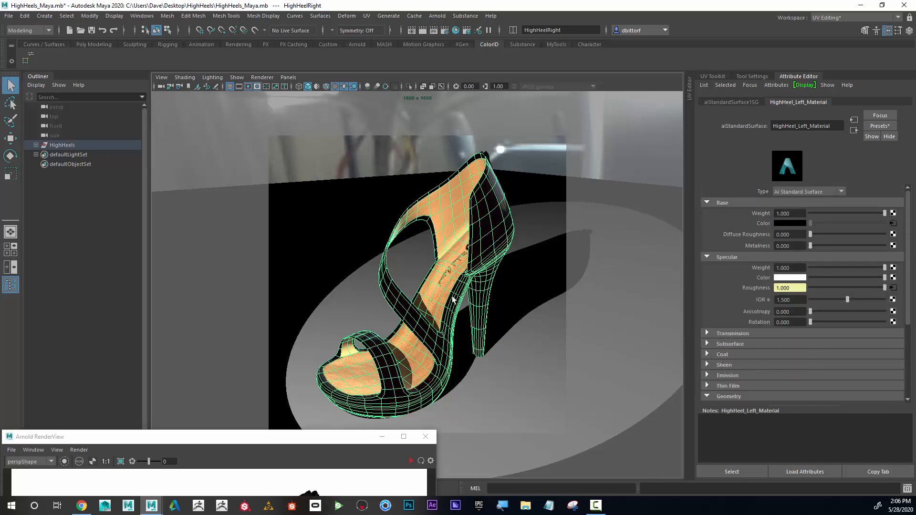
Step: Open the Hypershade to show the shoe material's node network
left_click_drag(325, 443, 350, 435)
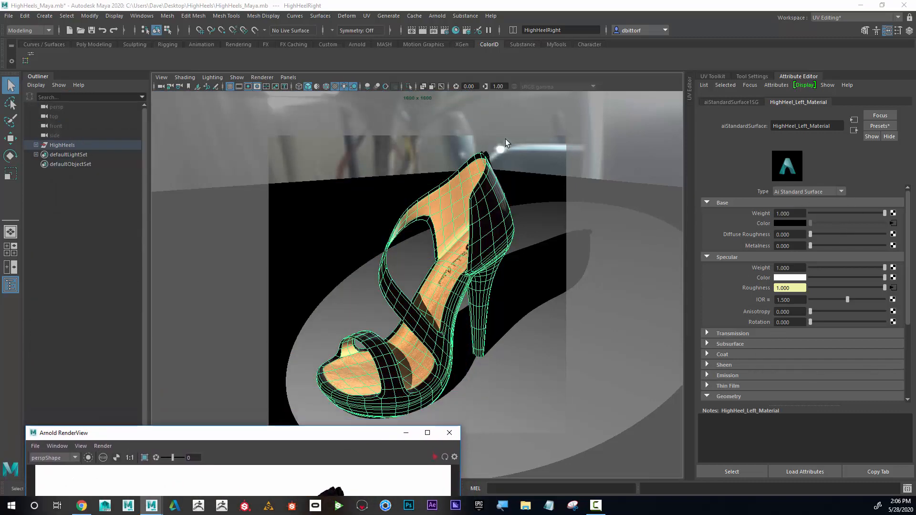
left_click(456, 31)
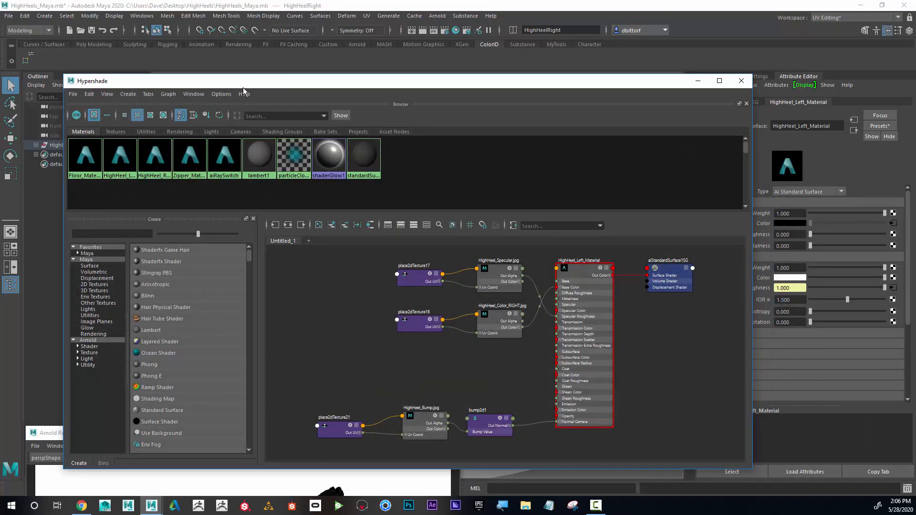
left_click_drag(245, 82, 250, 65)
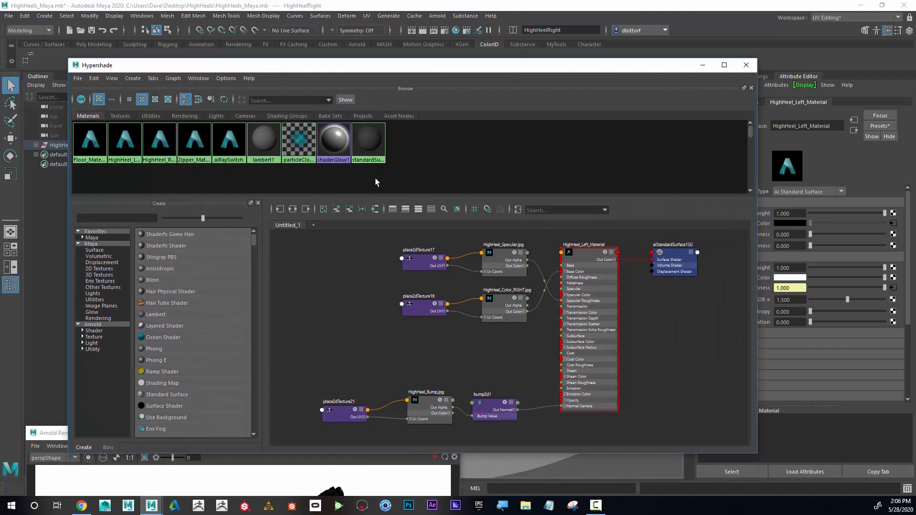
Step: Look over all the scene's materials in the Hypershade and select the ones from lambert1 through standardSurface1
left_click_drag(375, 178, 88, 140)
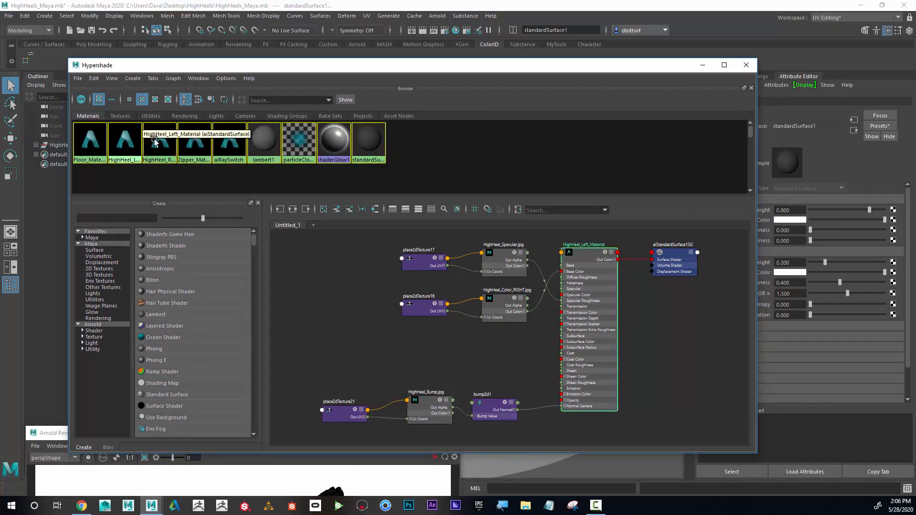
left_click(371, 139)
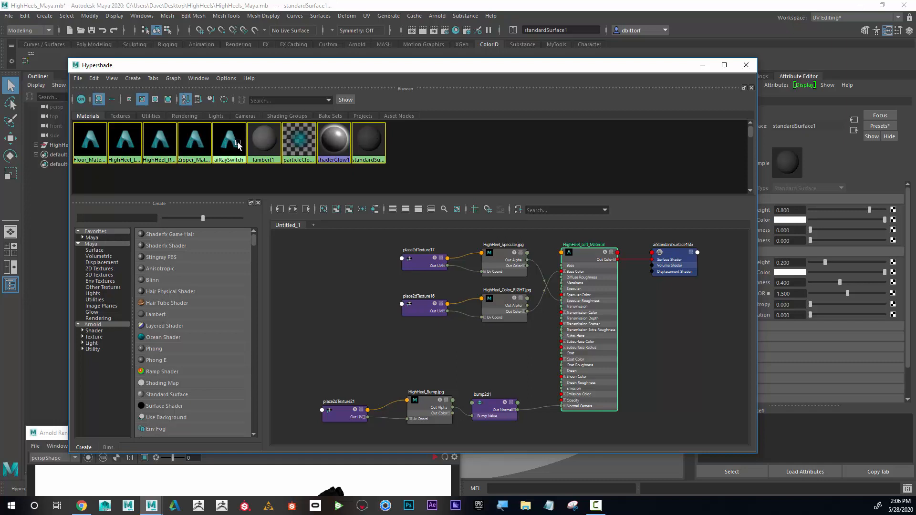
left_click_drag(253, 168, 379, 145)
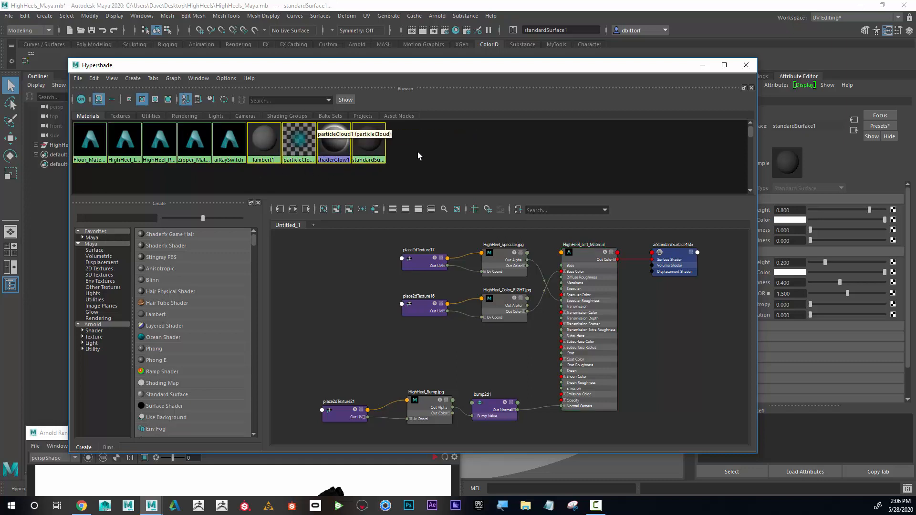
Step: Select the Arnold materials from the floor material through aiRaySwitch and nudge the HighHeel_Left_Material node in the graph
left_click_drag(229, 177, 93, 143)
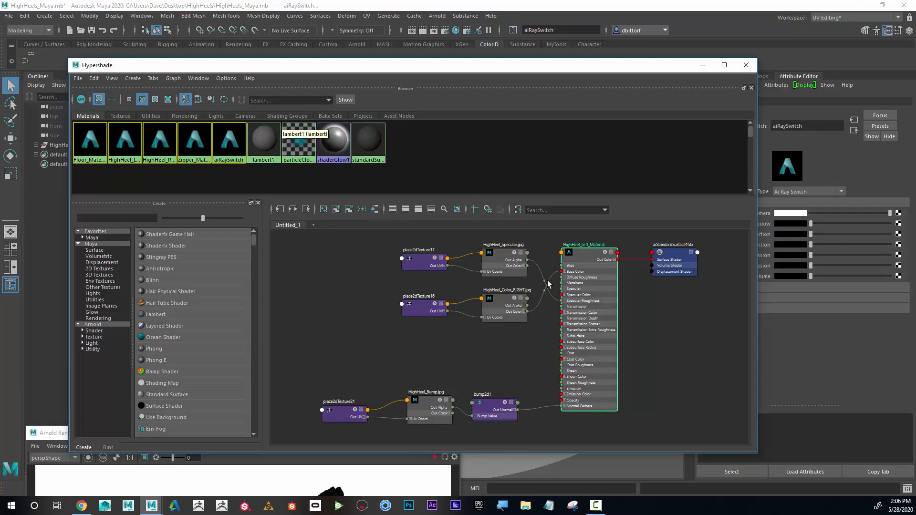
left_click_drag(589, 257, 589, 259)
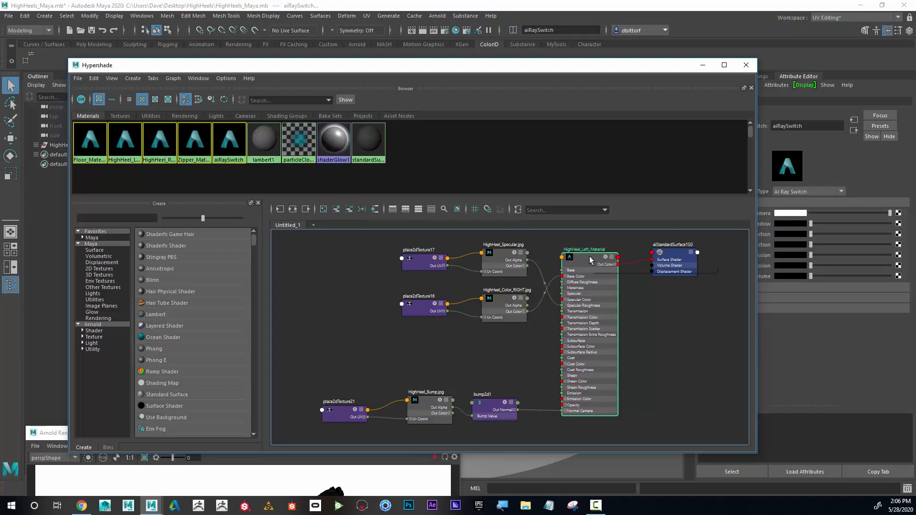
Step: Select the right shoe, show its HighHeel_Left_Material attributes, and narrow the Hypershade to fit beside them
left_click_drag(624, 68, 548, 279)
left_click(486, 198)
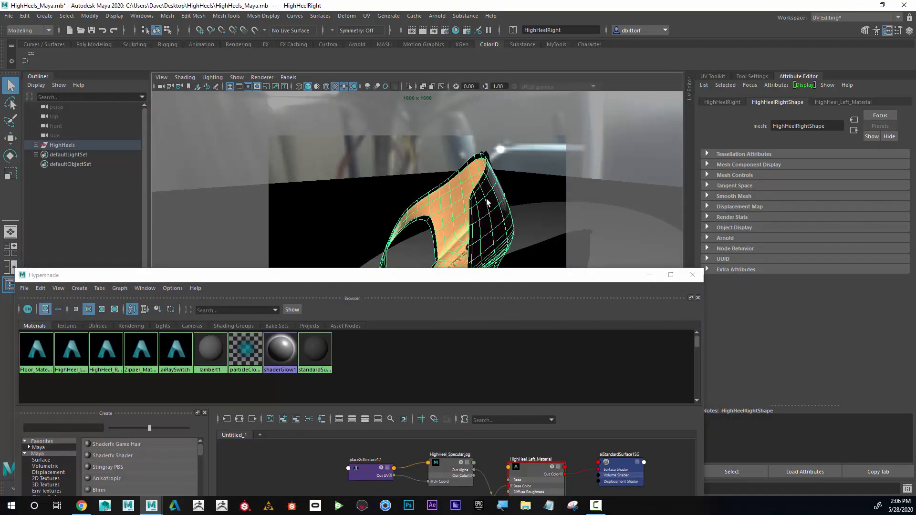
right_click(486, 199)
left_click(843, 102)
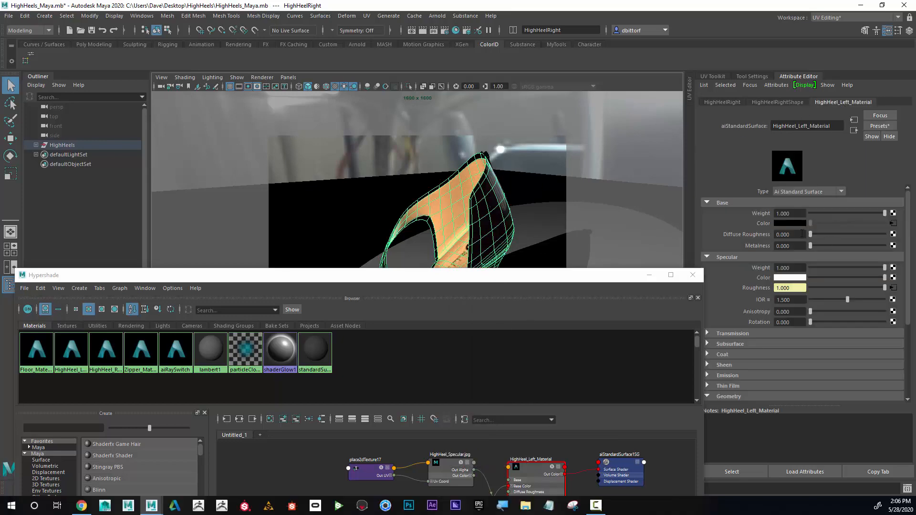
left_click_drag(572, 281, 581, 67)
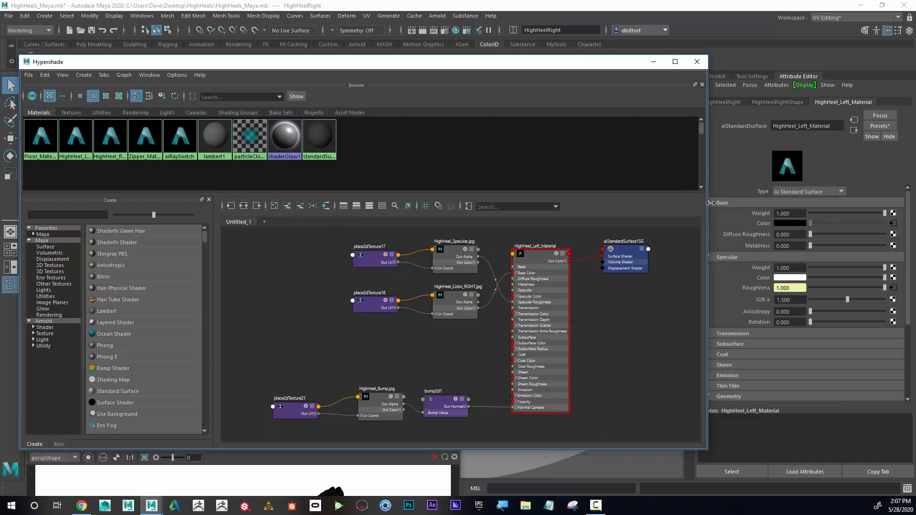
left_click_drag(708, 203, 679, 203)
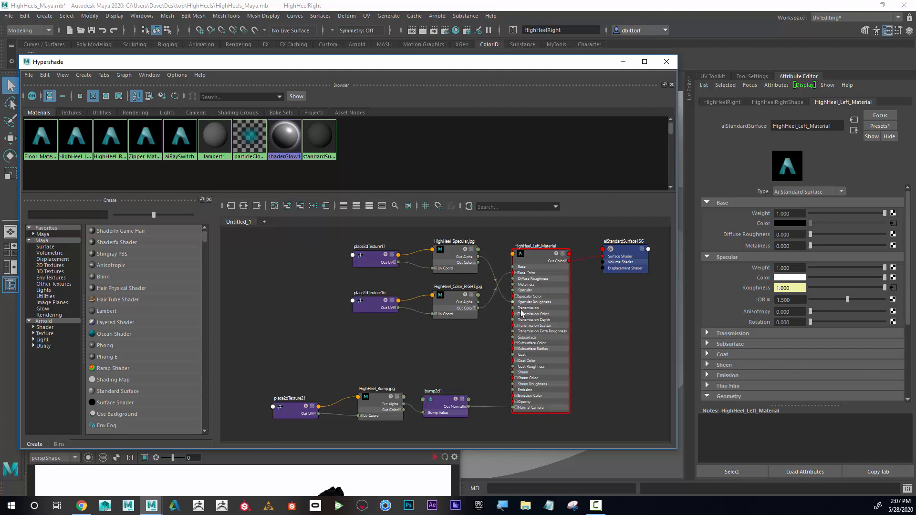
Step: Arrange the color texture and its placement node above the specular ones, then select the HighHeel_Left_Material node
left_click_drag(456, 259, 457, 335)
left_click_drag(458, 304, 451, 252)
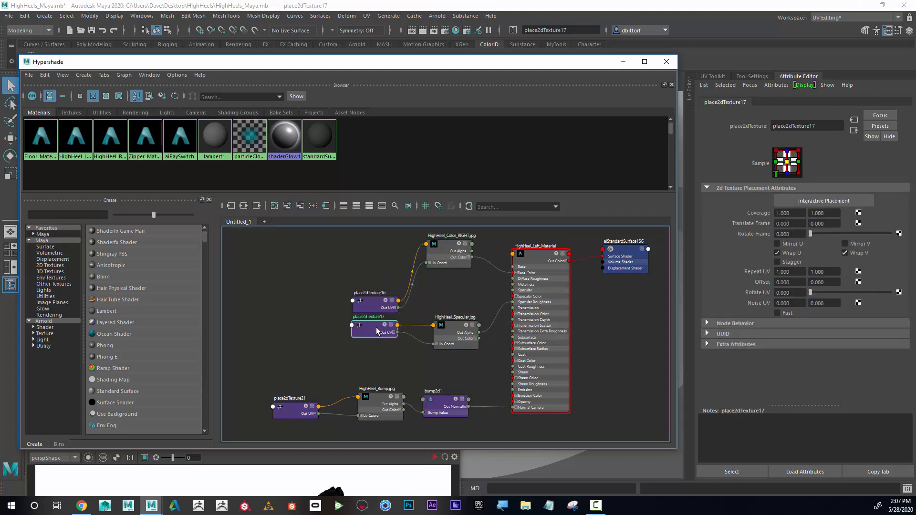
mouse_move(378, 260)
left_mouse_down()
mouse_move(377, 333)
mouse_move(368, 254)
left_mouse_up()
left_click(542, 272)
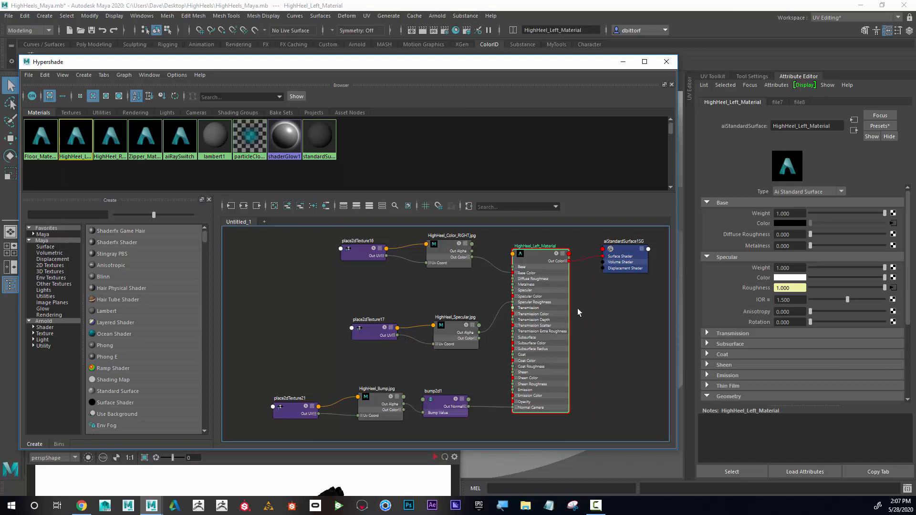
Step: Examine HighHeel_Left_Material's Specular, Transmission, Subsurface, Coat, Sheen and Thin Film settings and the Geometry bump mapping
scroll(778, 345, "down", 4)
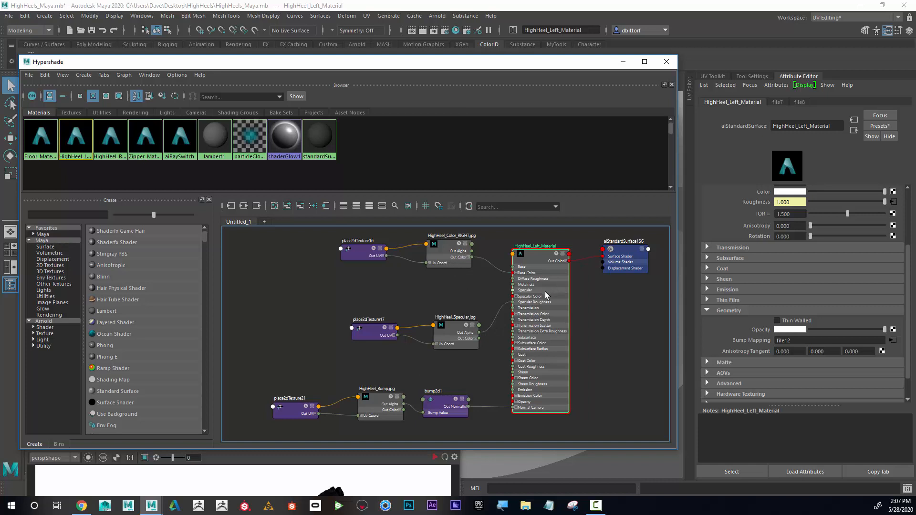
left_click(729, 310)
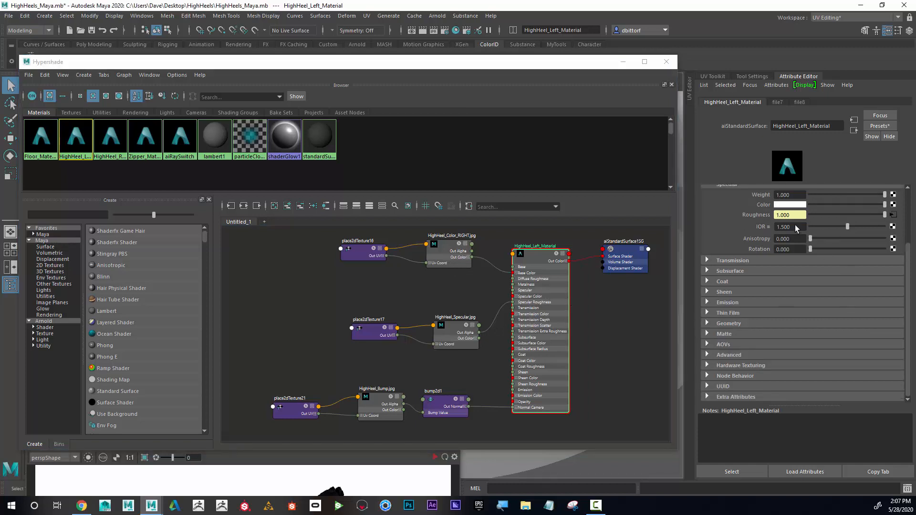
scroll(803, 234, "up", 3)
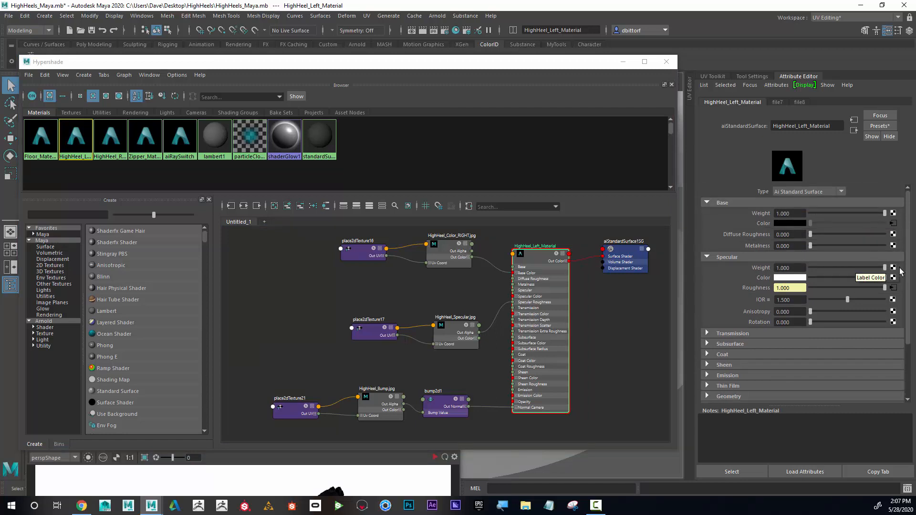
left_click(718, 334)
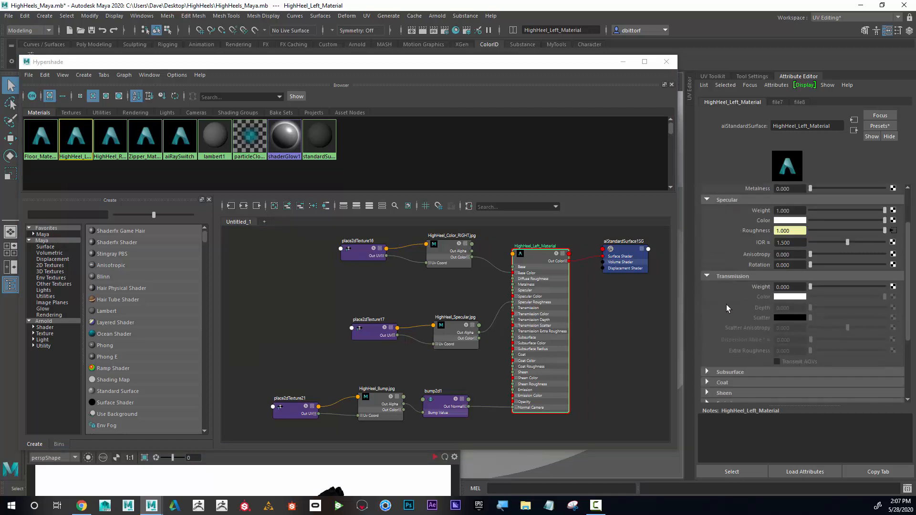
left_click(709, 277)
left_click(708, 287)
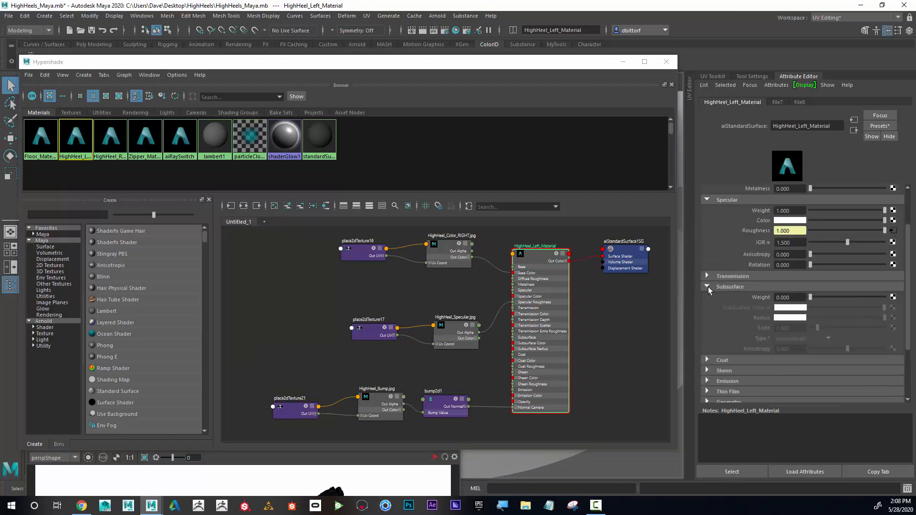
left_click(709, 287)
left_click(706, 297)
left_click(708, 298)
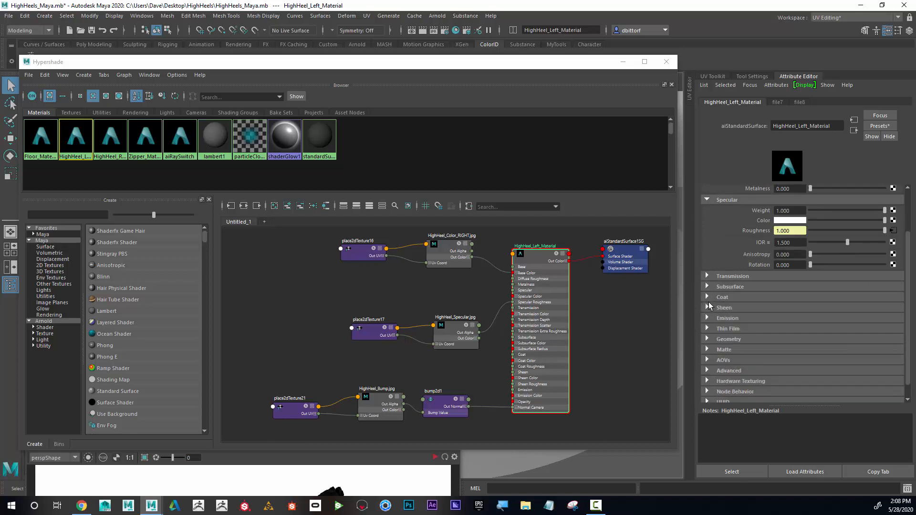
left_click(708, 308)
left_click(708, 308)
left_click(708, 329)
left_click(707, 330)
left_click(708, 340)
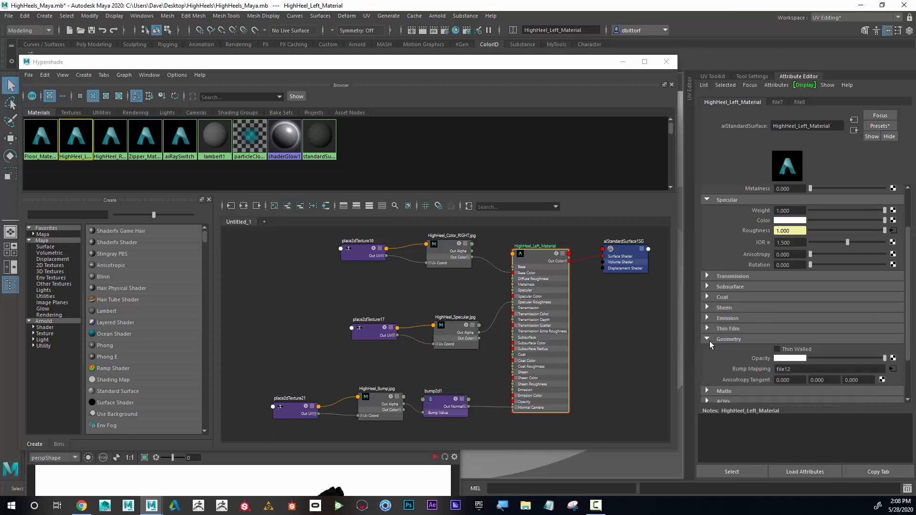
scroll(858, 296, "up", 3)
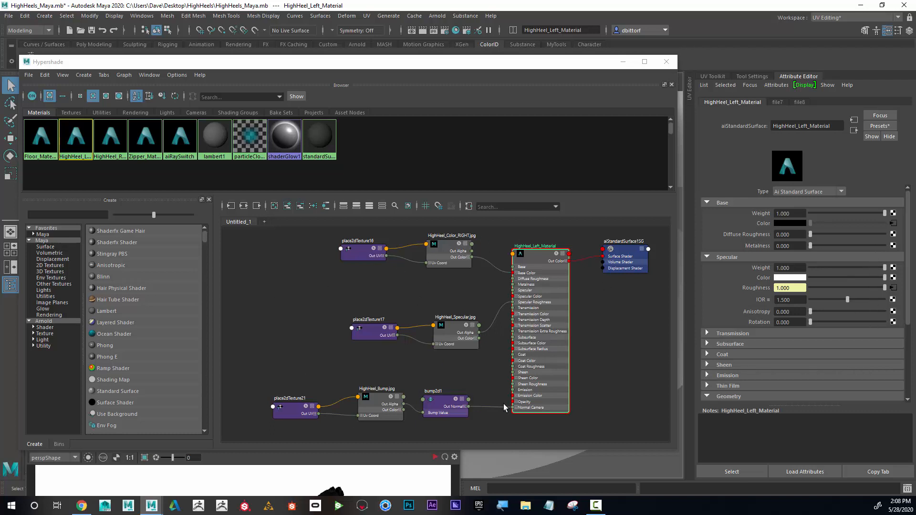
Step: Disconnect the HighHeel_Color_RIGHT.jpg texture from the material's Base Color and view the shoe in the viewport
left_click(486, 252)
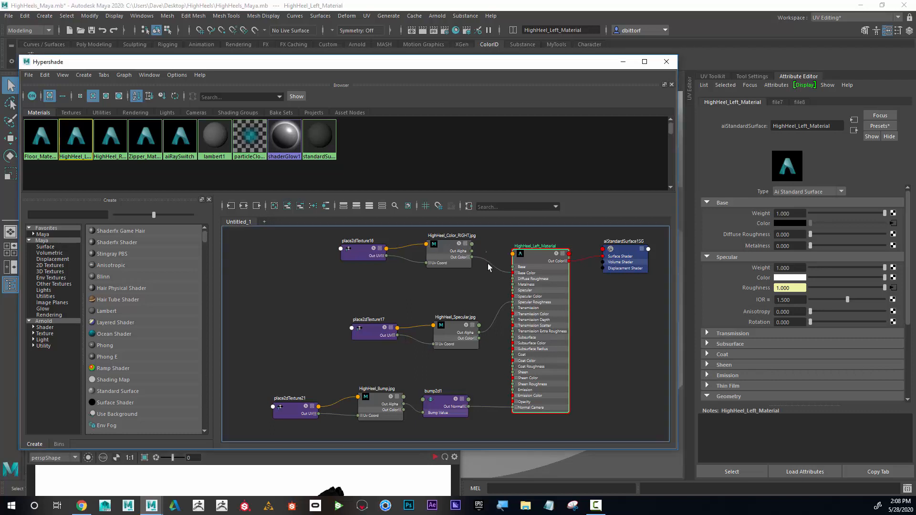
left_click(489, 271)
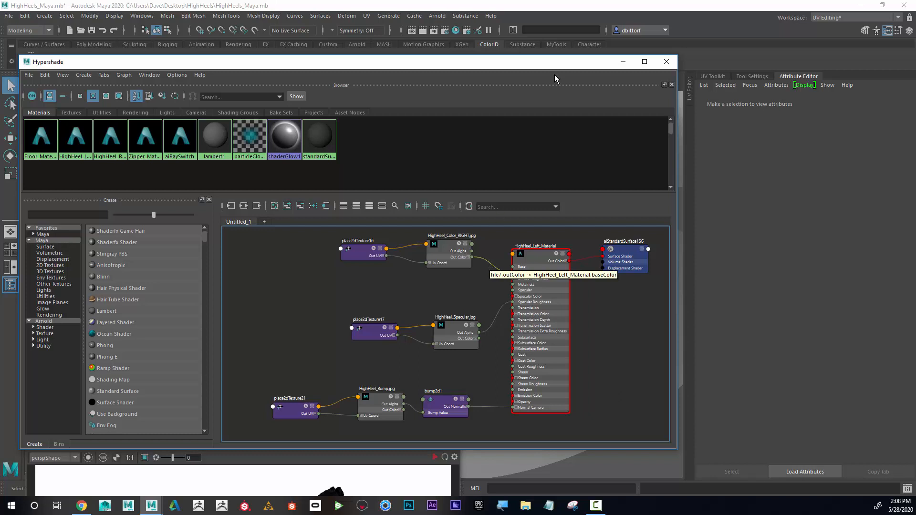
left_click_drag(559, 62, 504, 281)
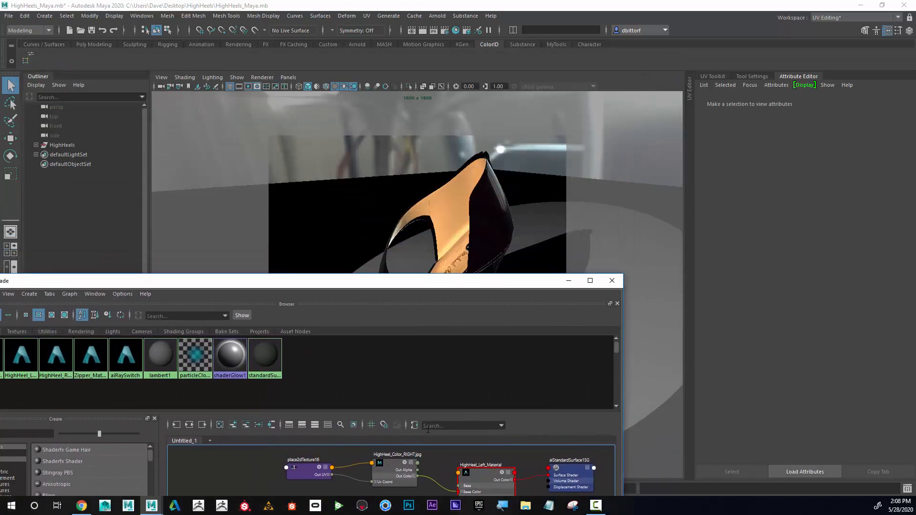
left_click(440, 489)
key("Delete")
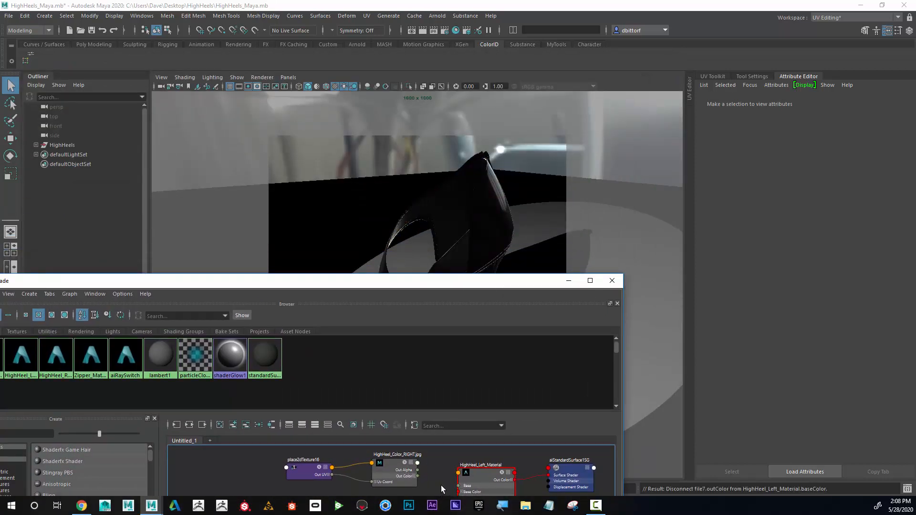
left_click_drag(433, 282, 487, 410)
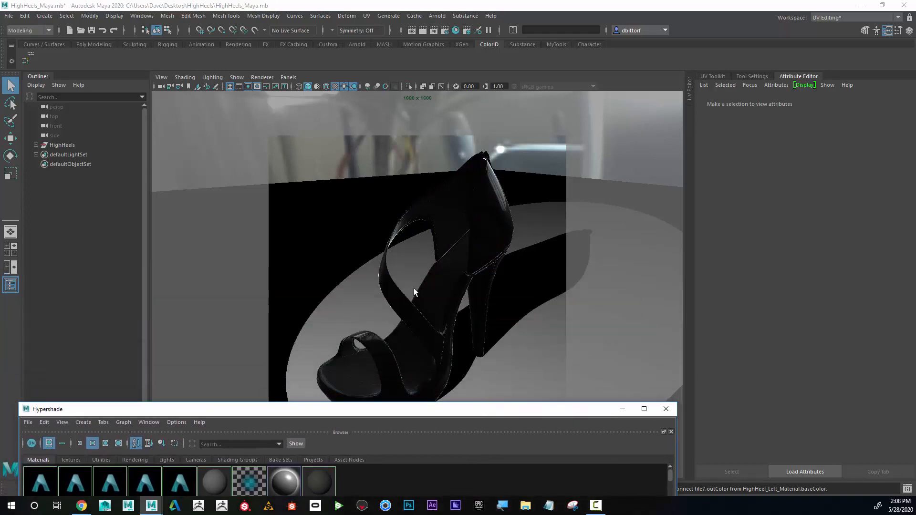
left_click_drag(413, 289, 478, 301, "alt")
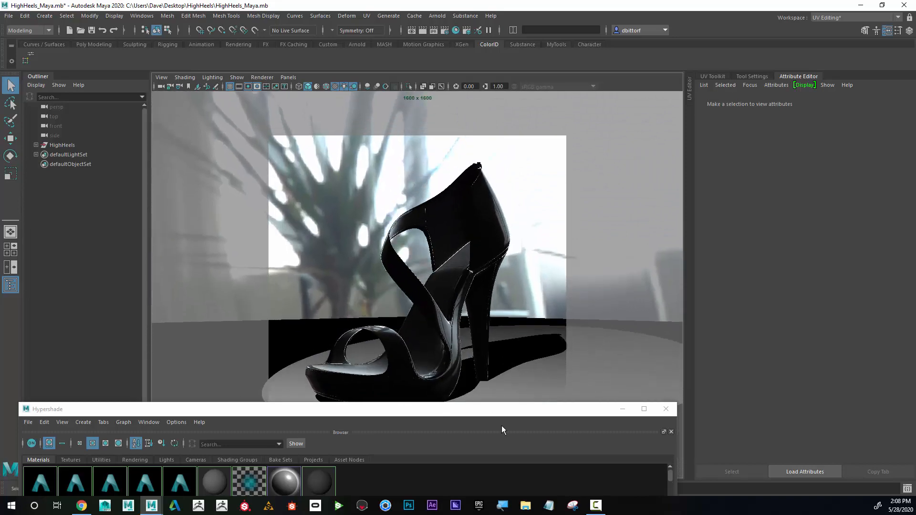
Step: Align the HighHeel_Specular.jpg texture node and place2dTexture17 beneath the color texture's nodes in the graph
left_click_drag(502, 409, 566, 145)
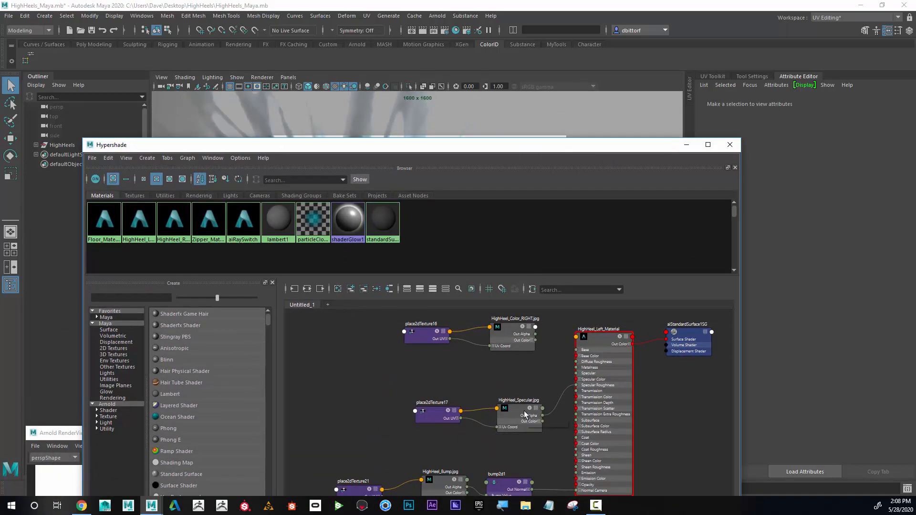
left_click_drag(525, 411, 517, 405)
left_click_drag(444, 418, 430, 406)
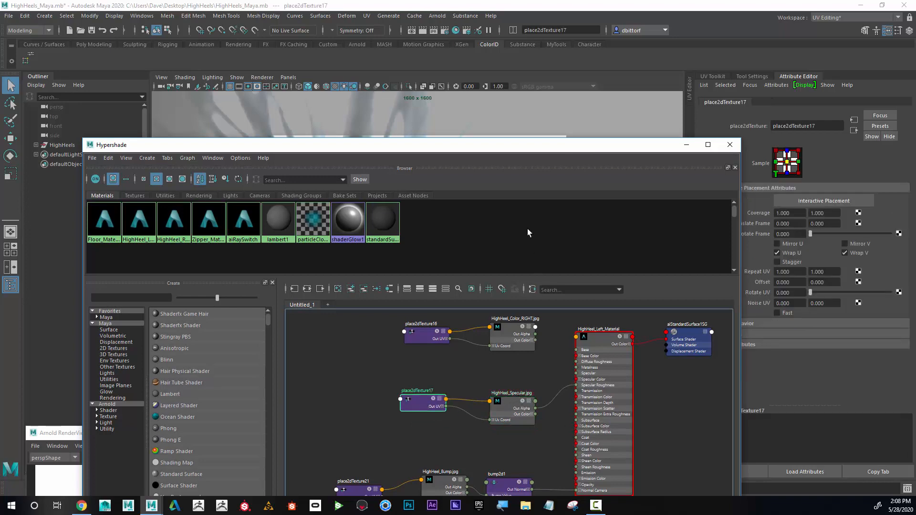
Step: Disconnect the HighHeel_Specular.jpg texture from the material's Specular Roughness and inspect the shoe's surface beside the graph
left_click_drag(525, 146, 461, 319)
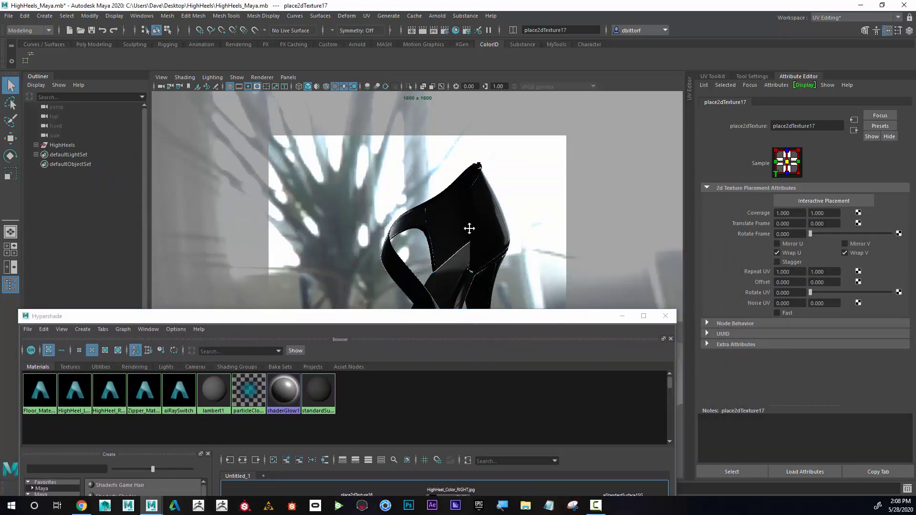
left_click_drag(468, 229, 478, 267, "alt")
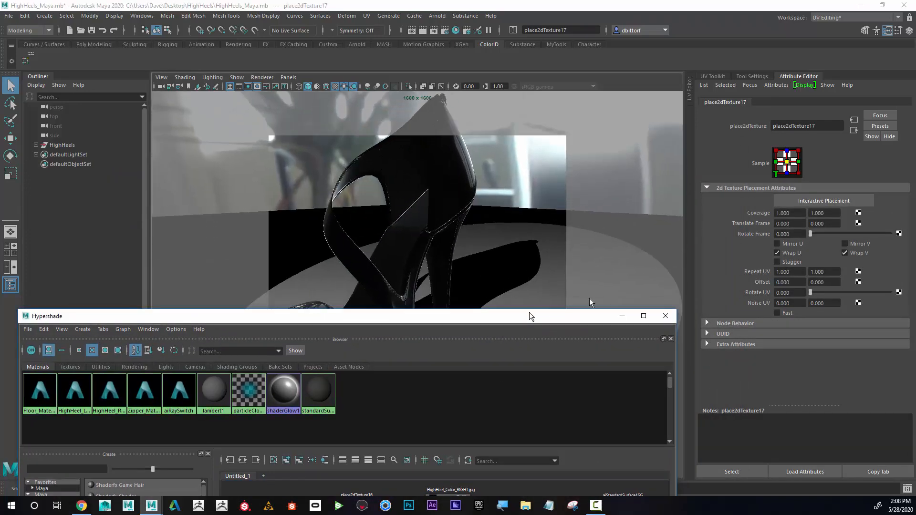
left_click_drag(530, 315, 714, 166)
left_click_drag(203, 281, 340, 280)
middle_click_drag(747, 410, 630, 397, "alt")
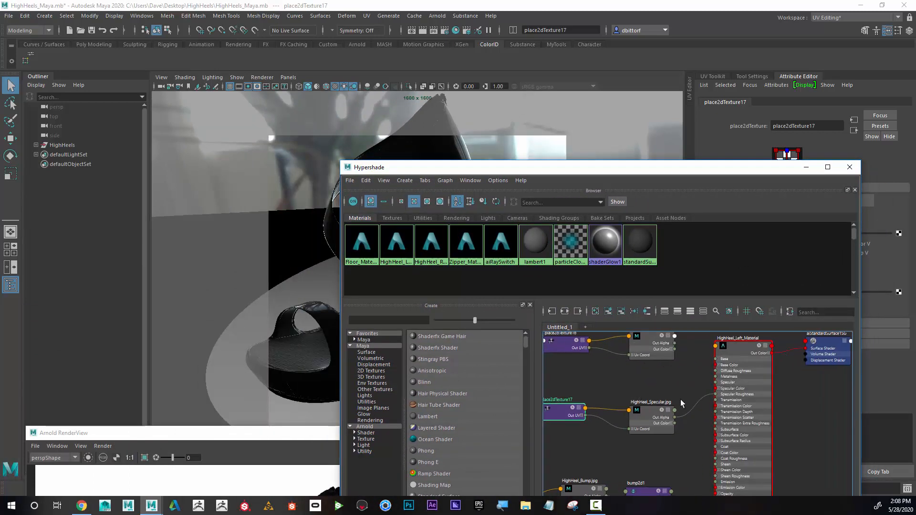
left_click_drag(646, 168, 723, 113)
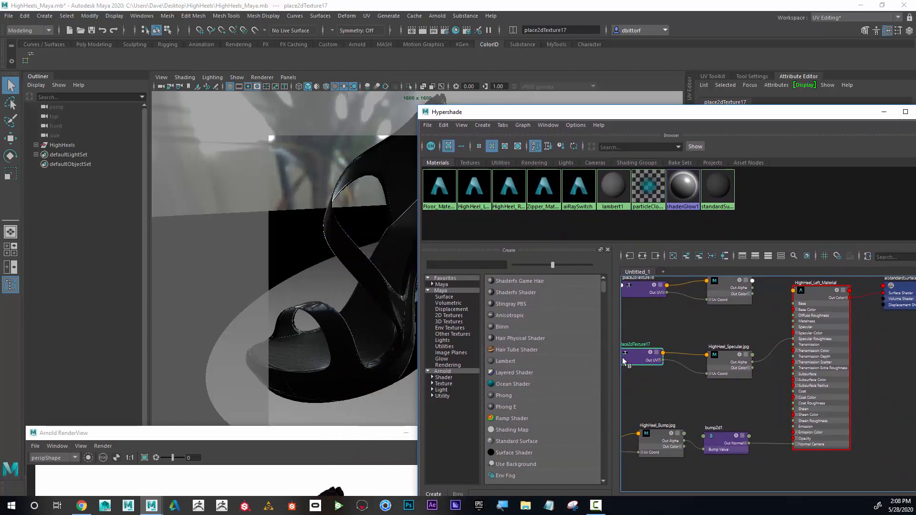
left_click(776, 330)
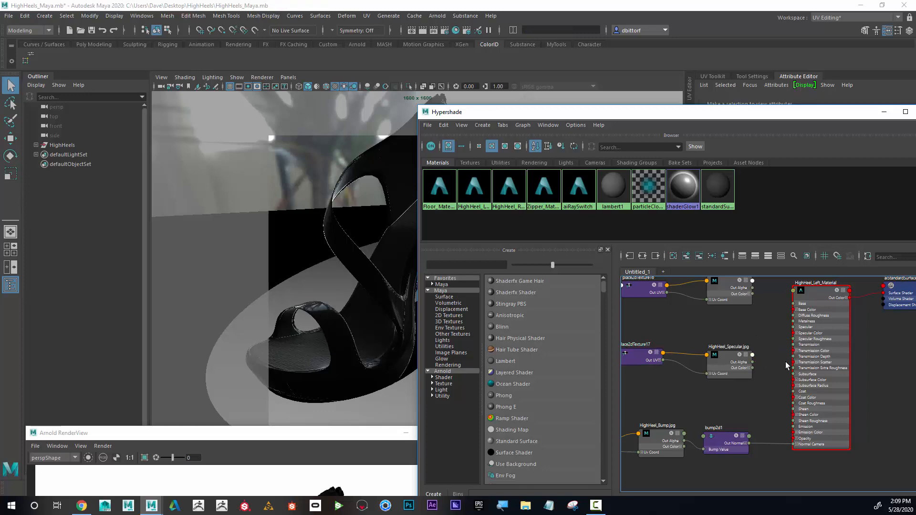
mouse_move(355, 285)
left_mouse_down("alt")
mouse_move(317, 272)
mouse_move(344, 241)
mouse_move(312, 287)
mouse_move(360, 289)
mouse_move(309, 302)
mouse_move(292, 268)
mouse_move(374, 287)
mouse_move(346, 296)
mouse_move(388, 313)
mouse_move(364, 327)
mouse_move(342, 293)
mouse_move(359, 300)
left_mouse_up("alt")
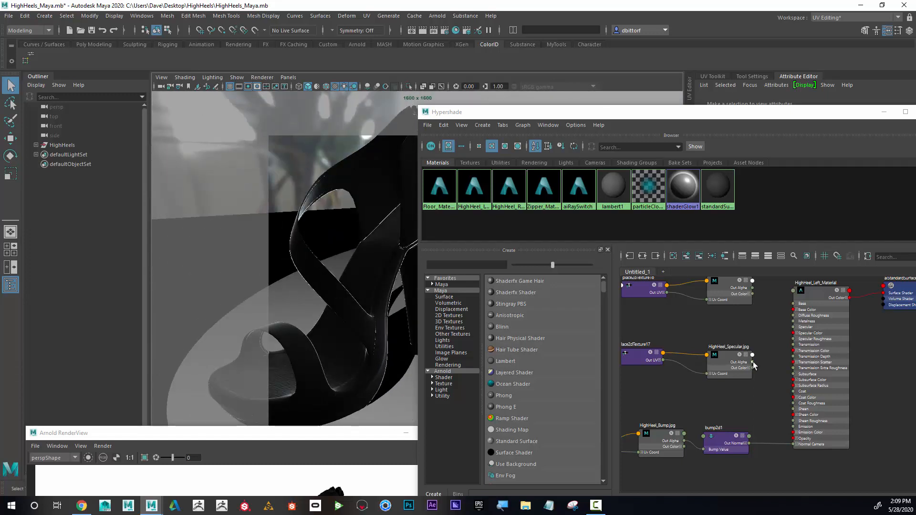
Step: Reconnect the specular texture's Out Alpha to Specular Roughness and the color texture's Out Color to Base Color
left_click_drag(753, 363, 795, 339)
left_click_drag(352, 315, 367, 320, "alt")
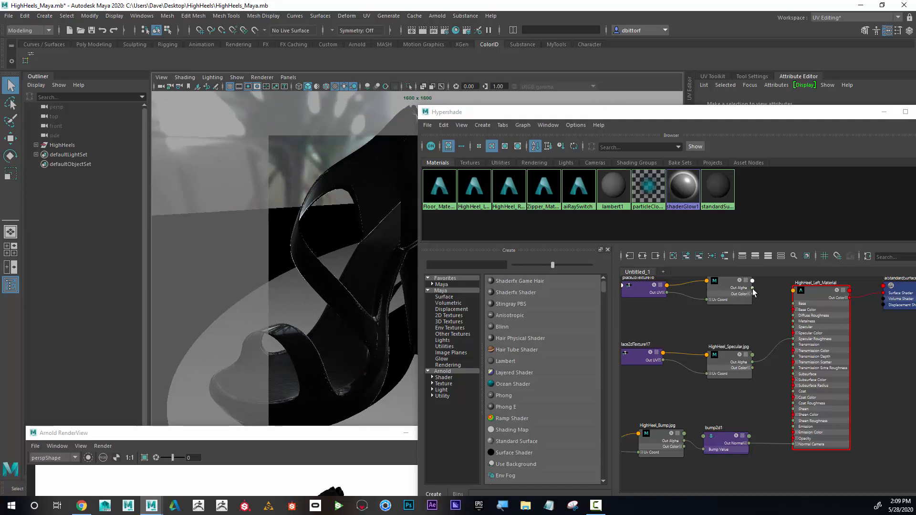
left_click_drag(753, 293, 792, 302)
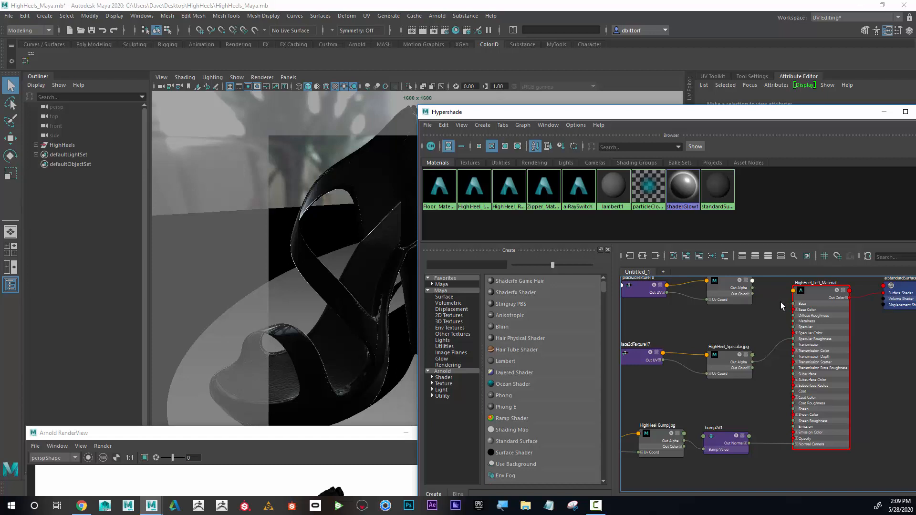
left_click_drag(769, 299, 795, 310)
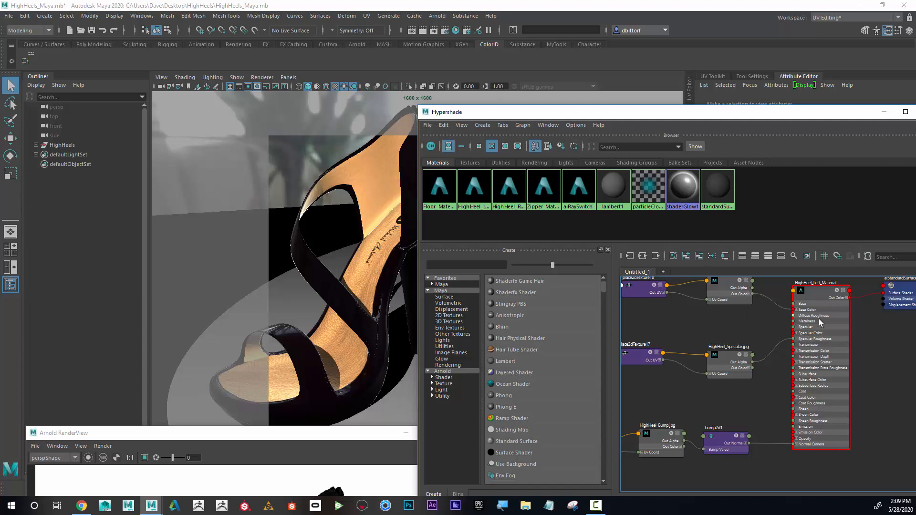
left_click_drag(573, 112, 459, 94)
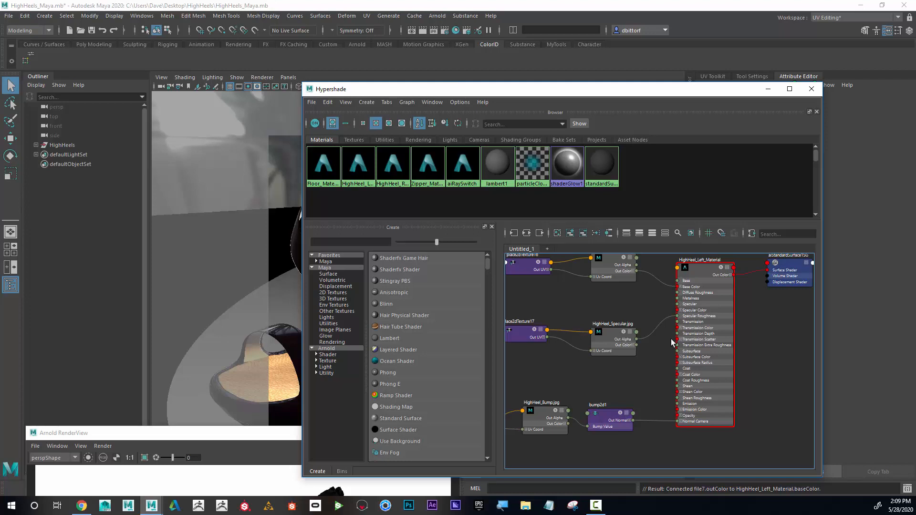
right_click_drag(671, 343, 651, 336, "alt")
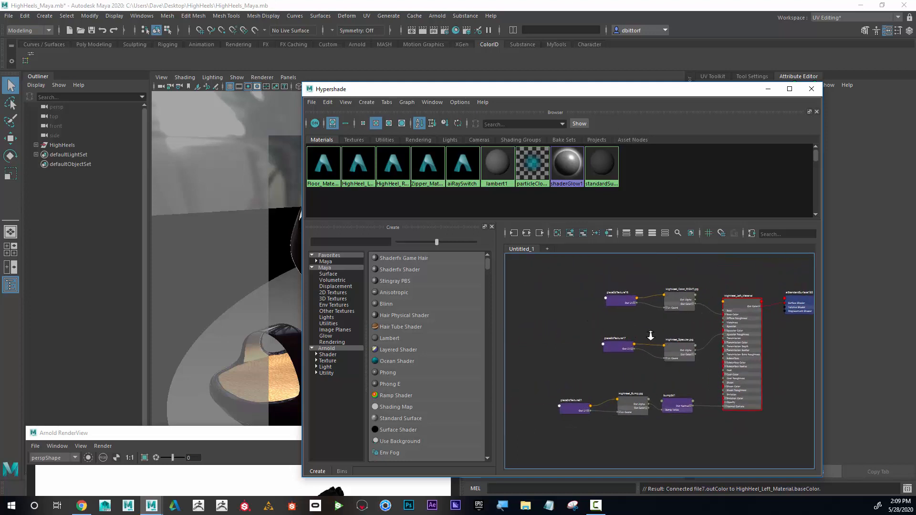
Step: Graph HighHeel_Right_Material's network and arrange the color texture nodes in a row above the specular texture nodes
middle_click_drag(650, 336, 609, 319, "alt")
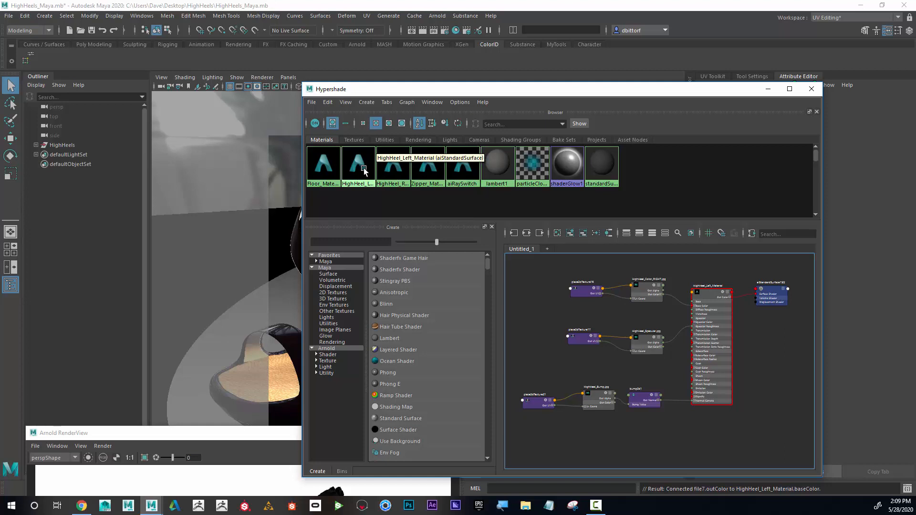
left_click(393, 172)
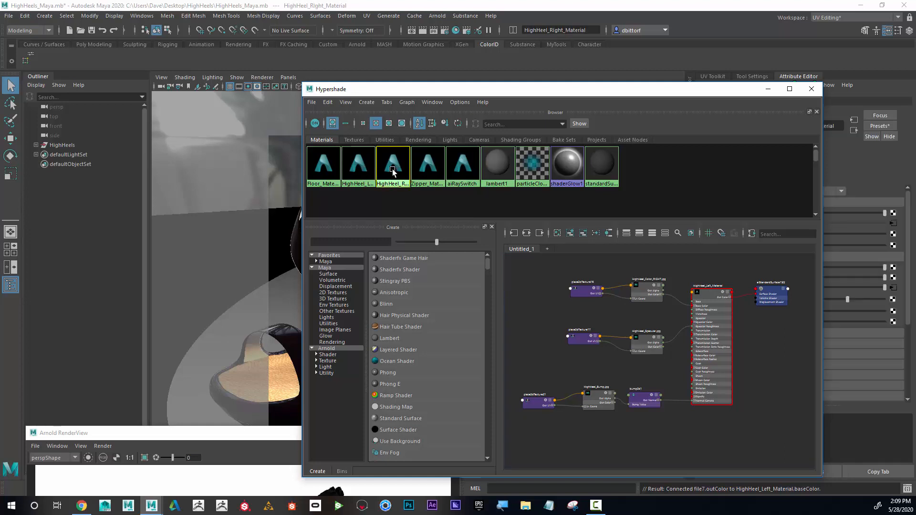
left_click(527, 234)
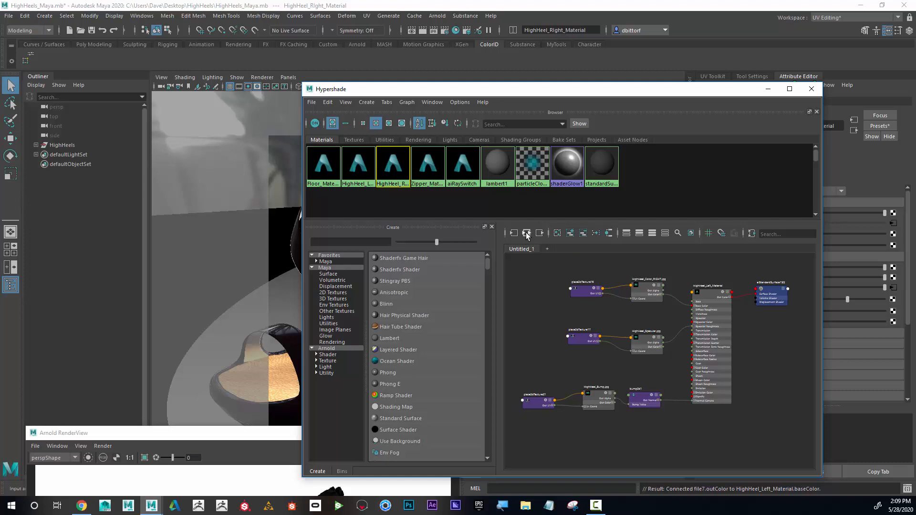
left_click_drag(620, 299, 619, 391)
left_click_drag(620, 341, 618, 287)
left_click_drag(562, 306, 558, 387)
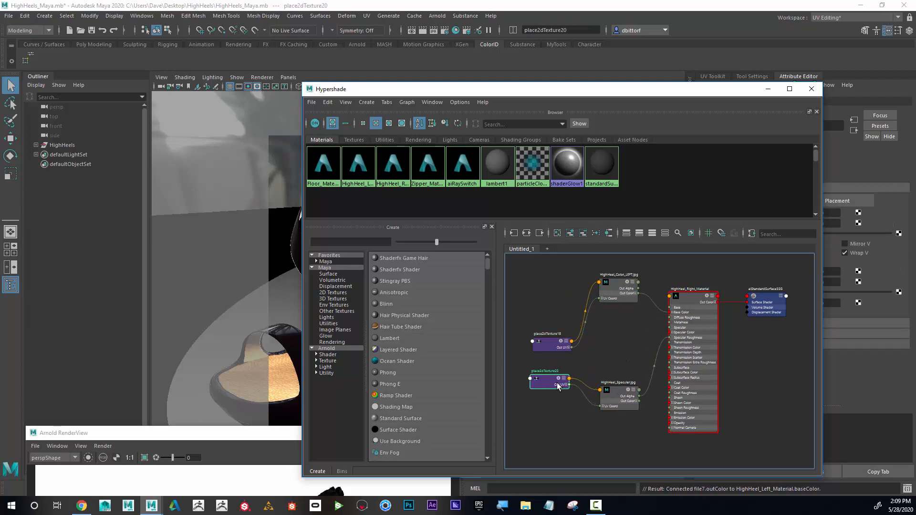
left_click_drag(549, 343, 545, 298)
Step: Graph the input and output connections of Floor_Material and of Zipper_Material to inspect their networks
left_click(323, 165)
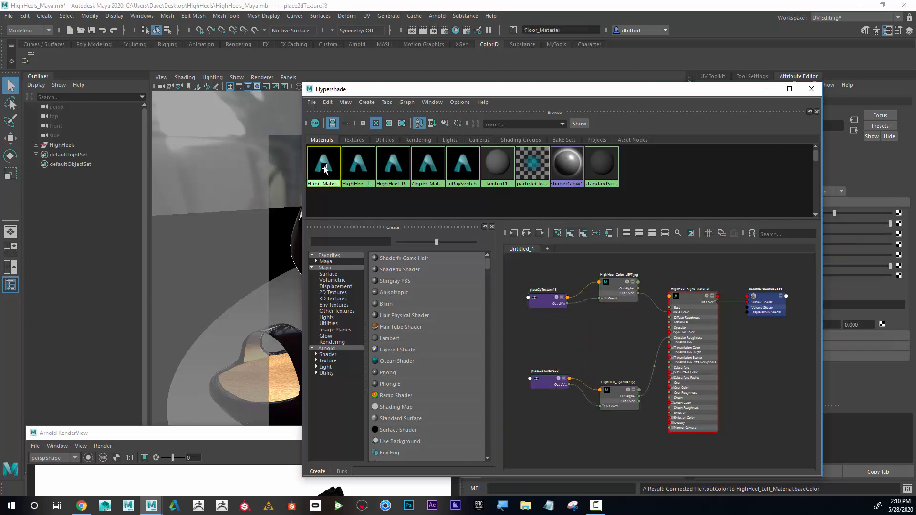
left_click(527, 233)
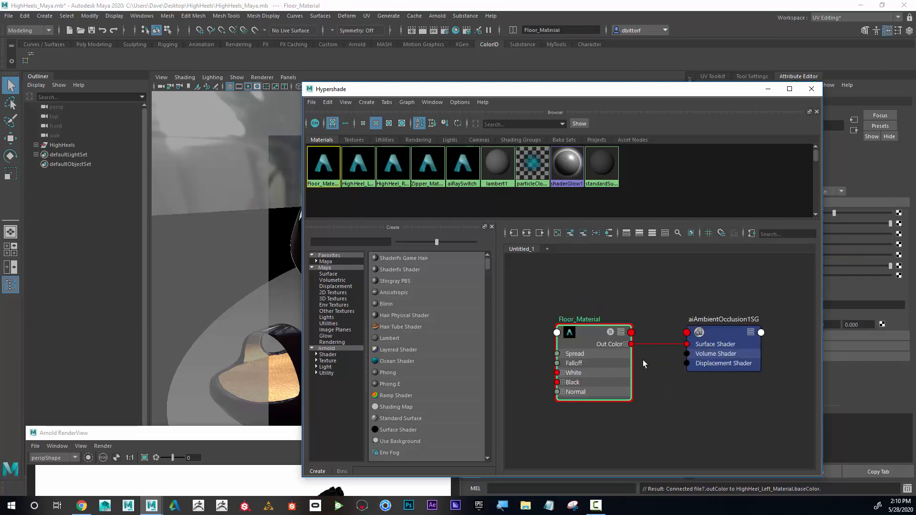
left_click(427, 176)
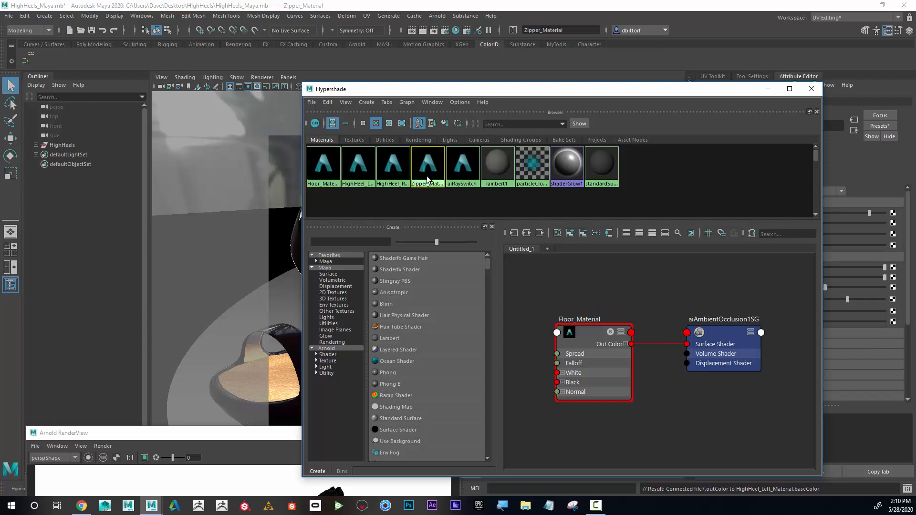
left_click(530, 234)
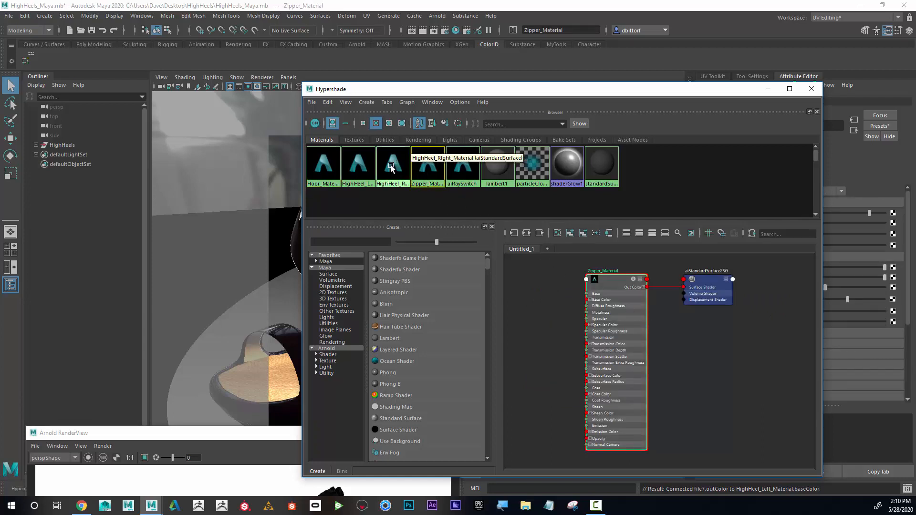
Step: Graph HighHeel_Left_Material's network again and arrange its color texture nodes above the specular texture nodes, each beside its place2dTexture node
left_click(359, 165)
left_click(529, 236)
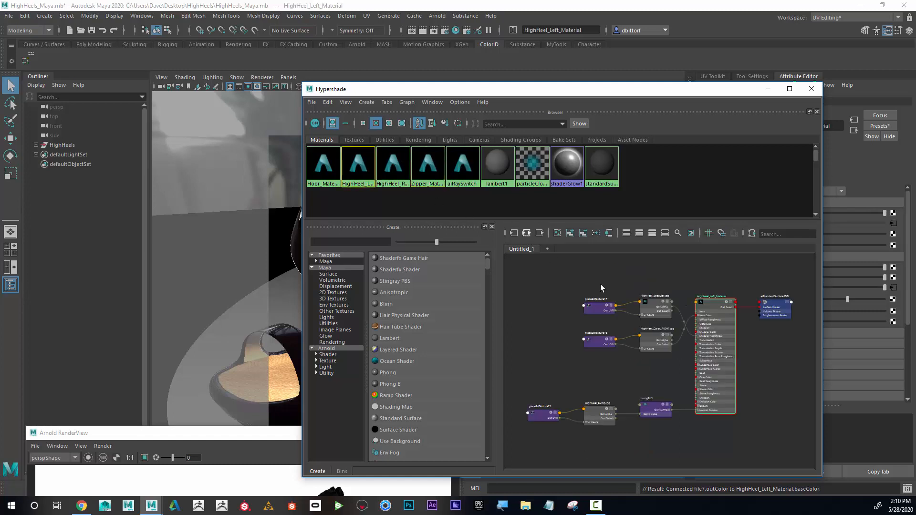
left_click_drag(663, 310, 654, 372)
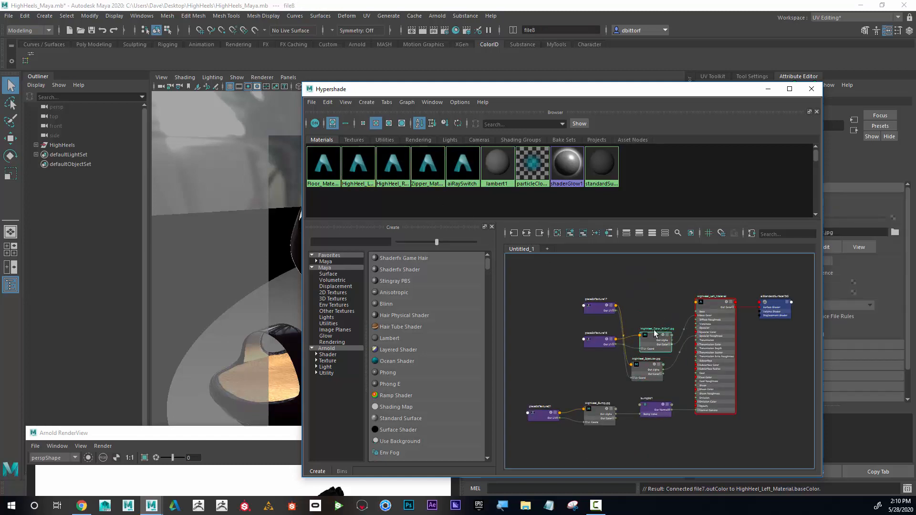
left_click_drag(653, 341, 647, 299)
left_click_drag(601, 339, 596, 375)
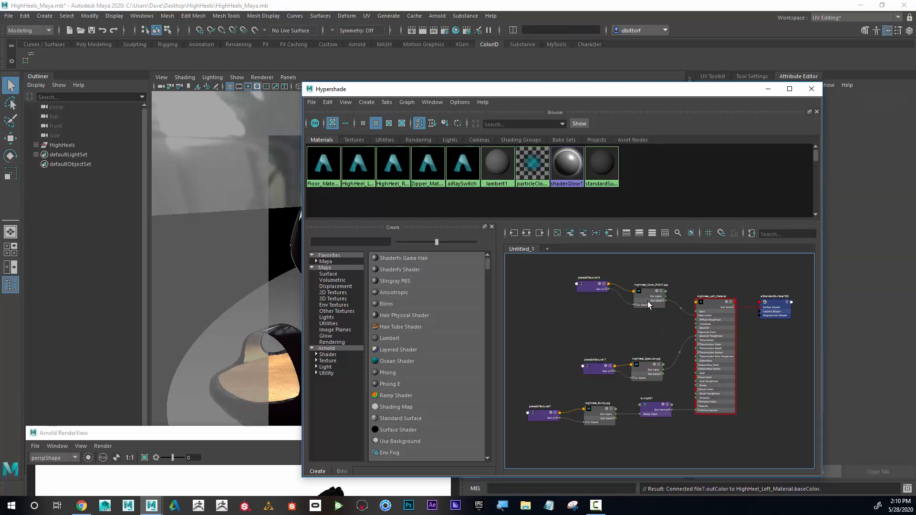
left_click_drag(648, 302, 597, 323)
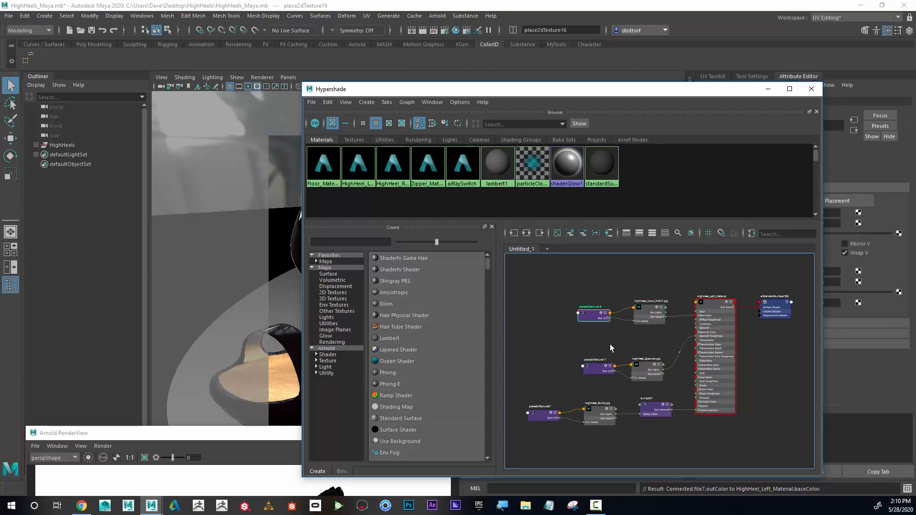
Step: Move the Hypershade window clear of the viewport and examine the whole textured shoe
left_click_drag(656, 89, 649, 371)
left_click_drag(373, 236, 415, 260, "alt")
left_click_drag(582, 371, 574, 118)
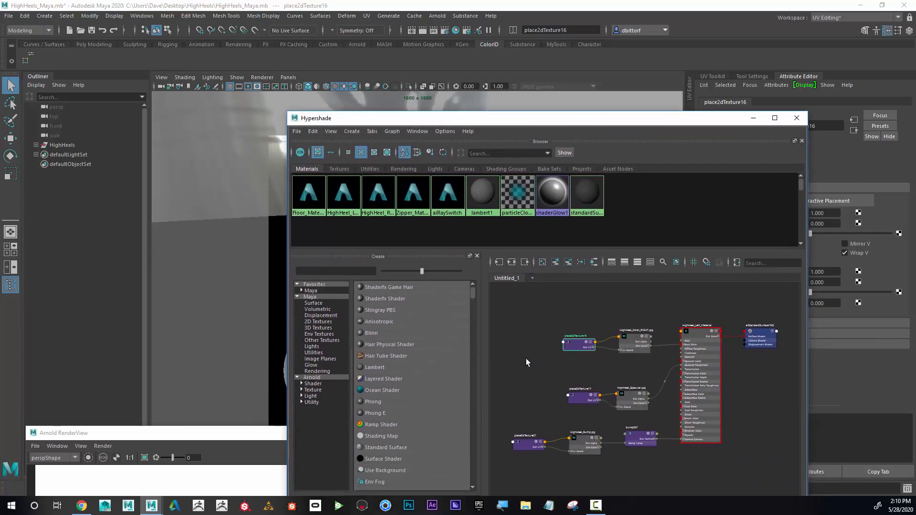
left_click_drag(673, 125, 715, 416)
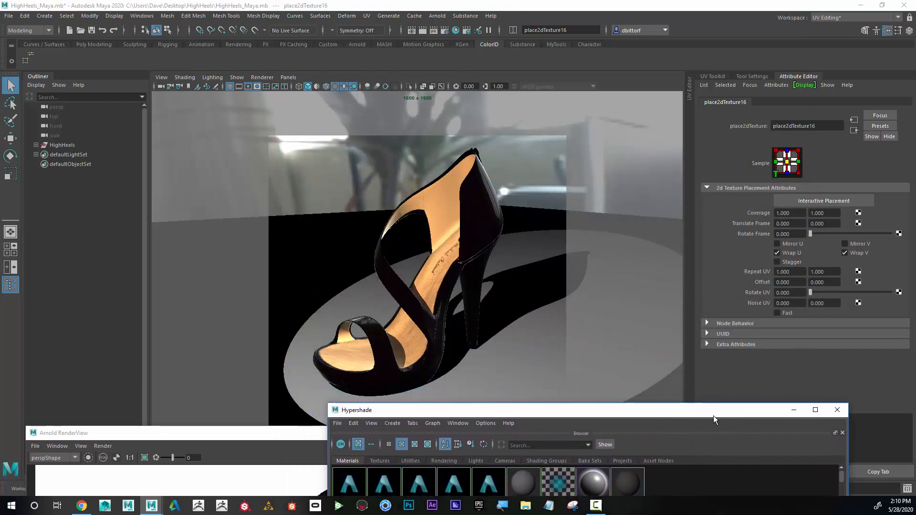